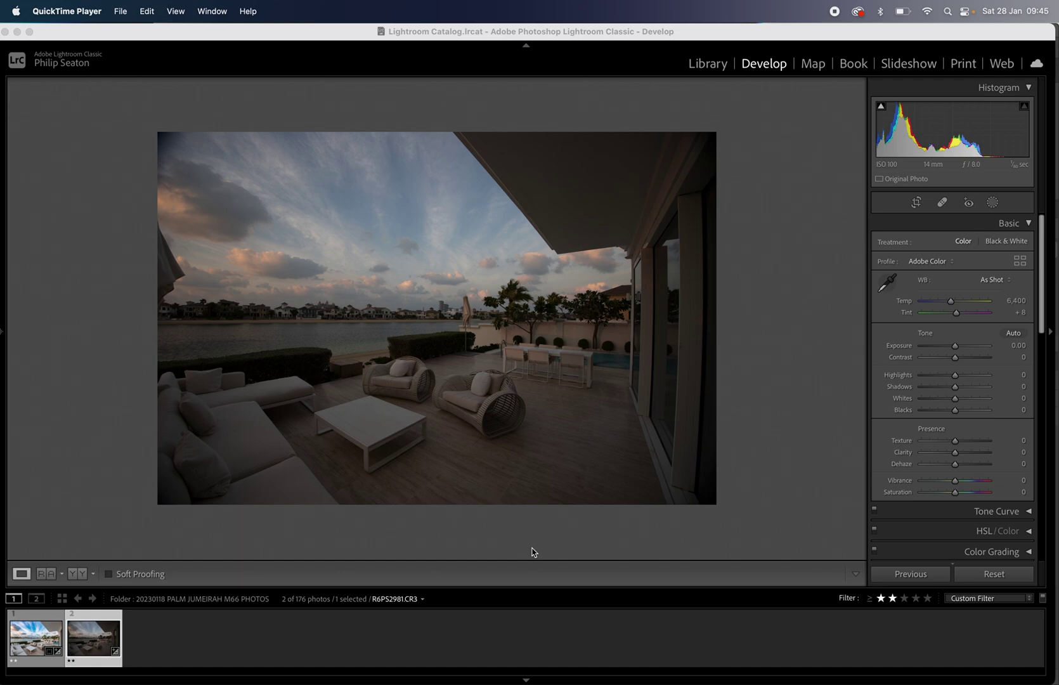
# - Glance at the edited R6PS2980.CR3, then return to the unedited R6PS2981.CR3
pyautogui.click(20, 644)
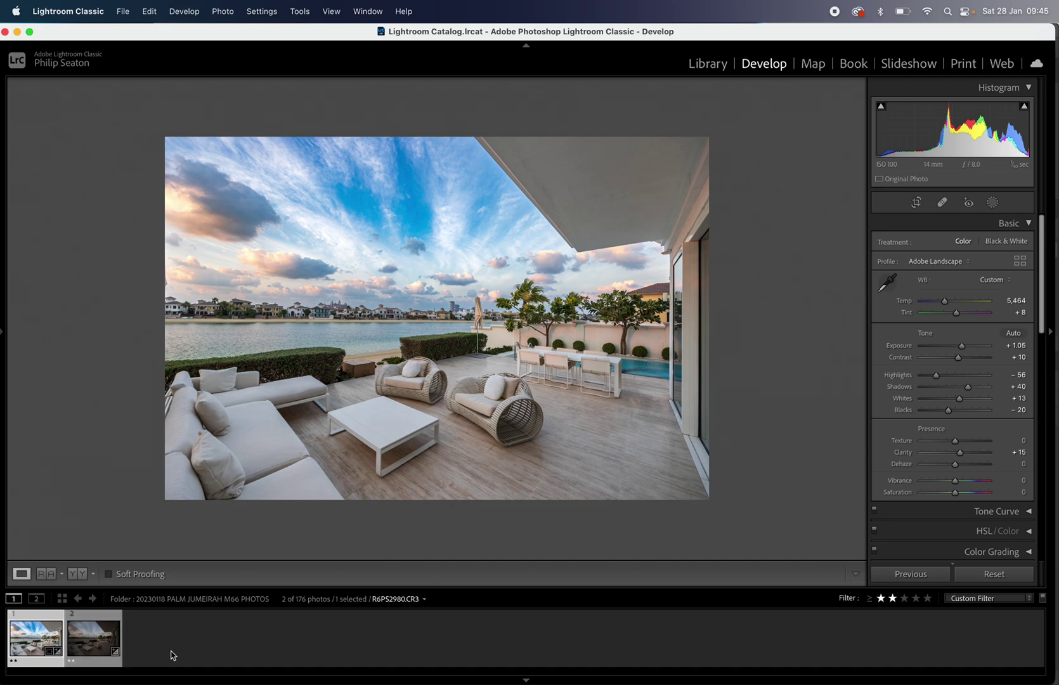
pyautogui.click(98, 640)
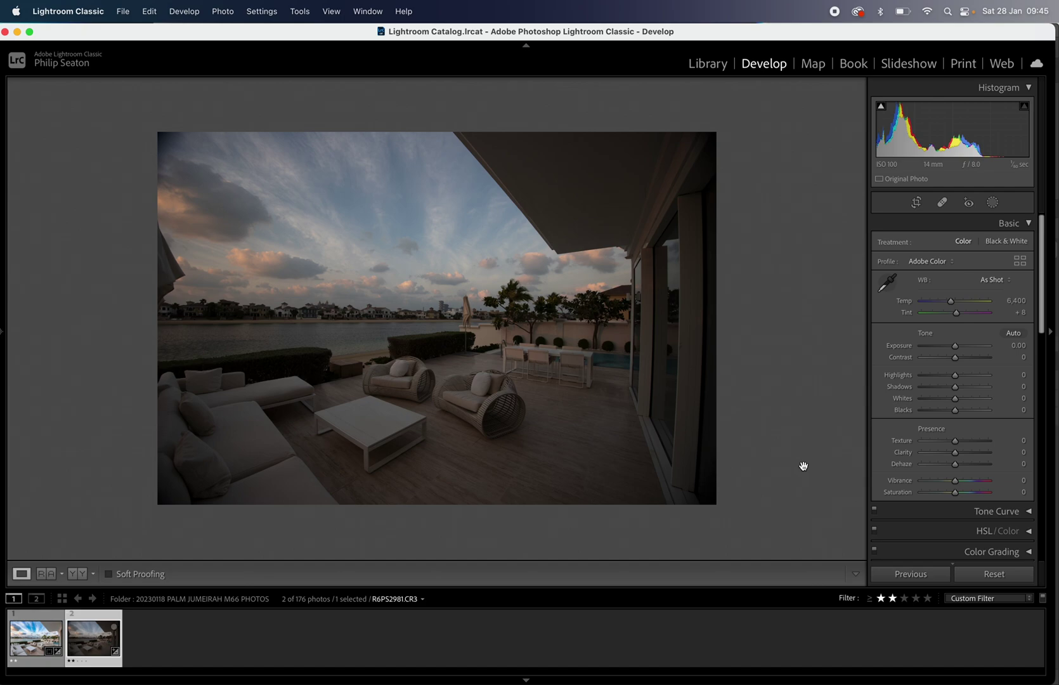
# - Preview and apply the Neutral Real Estate user preset, giving Highlights −60 and Shadows +40
pyautogui.moveTo(3, 338)
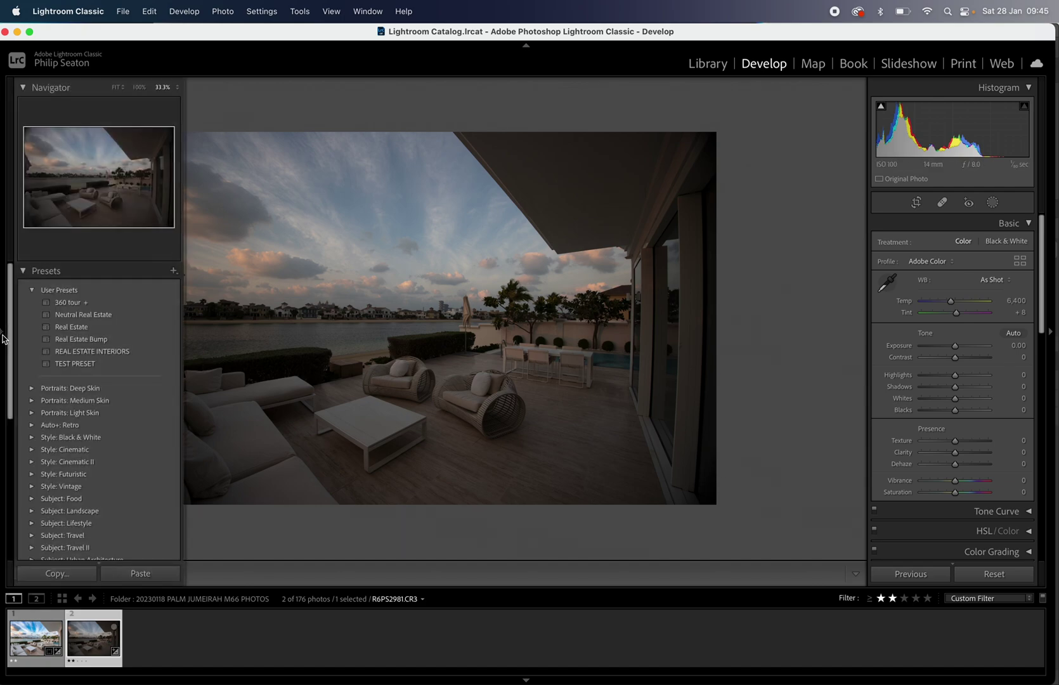
pyautogui.click(89, 315)
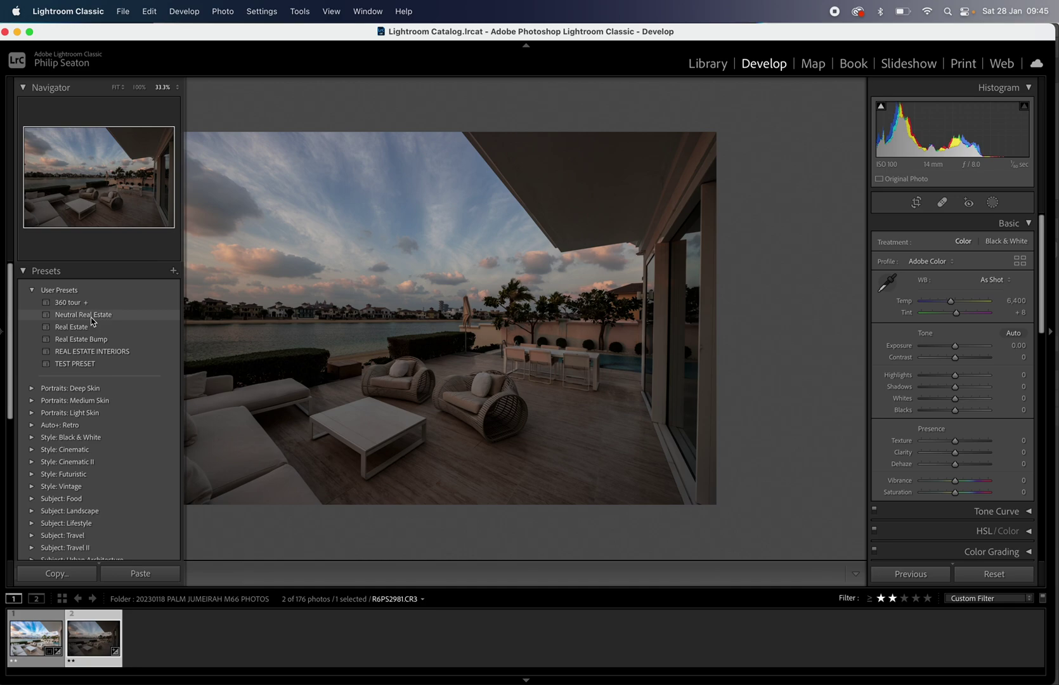
pyautogui.click(91, 320)
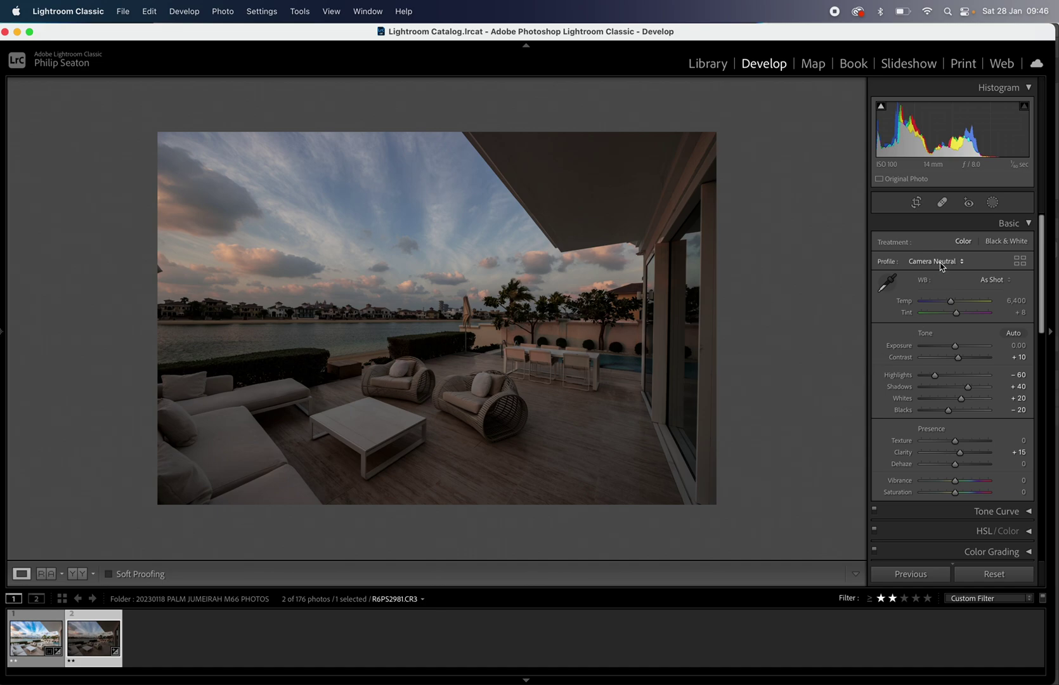
# - Pick Adobe Landscape from the Basic panel's profile list, replacing Camera Neutral
pyautogui.click(941, 267)
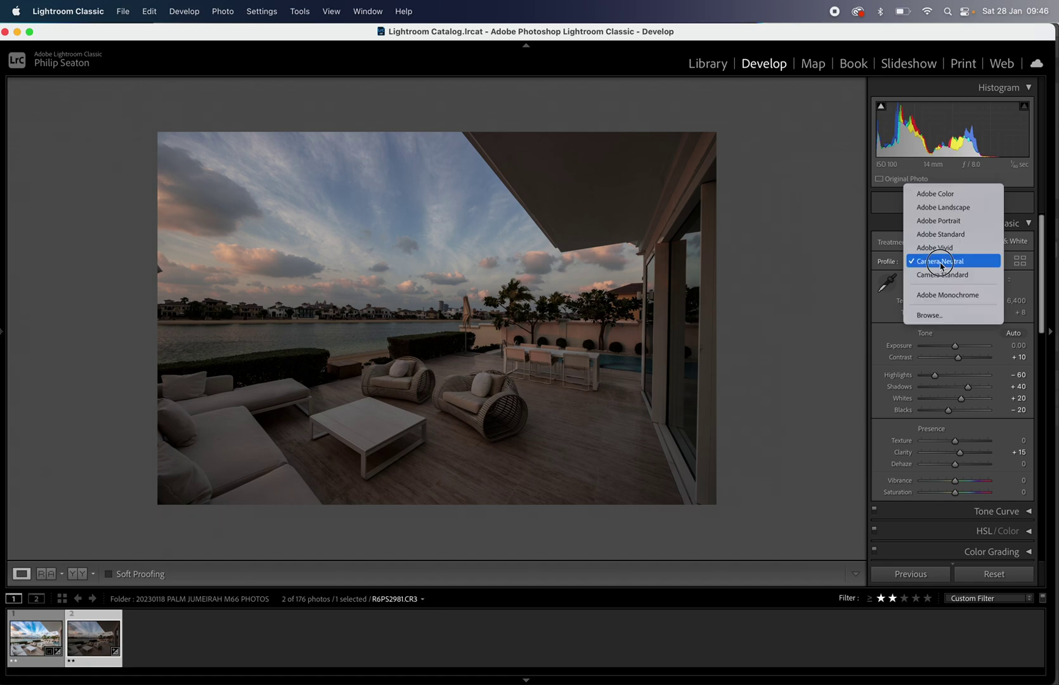
pyautogui.click(953, 208)
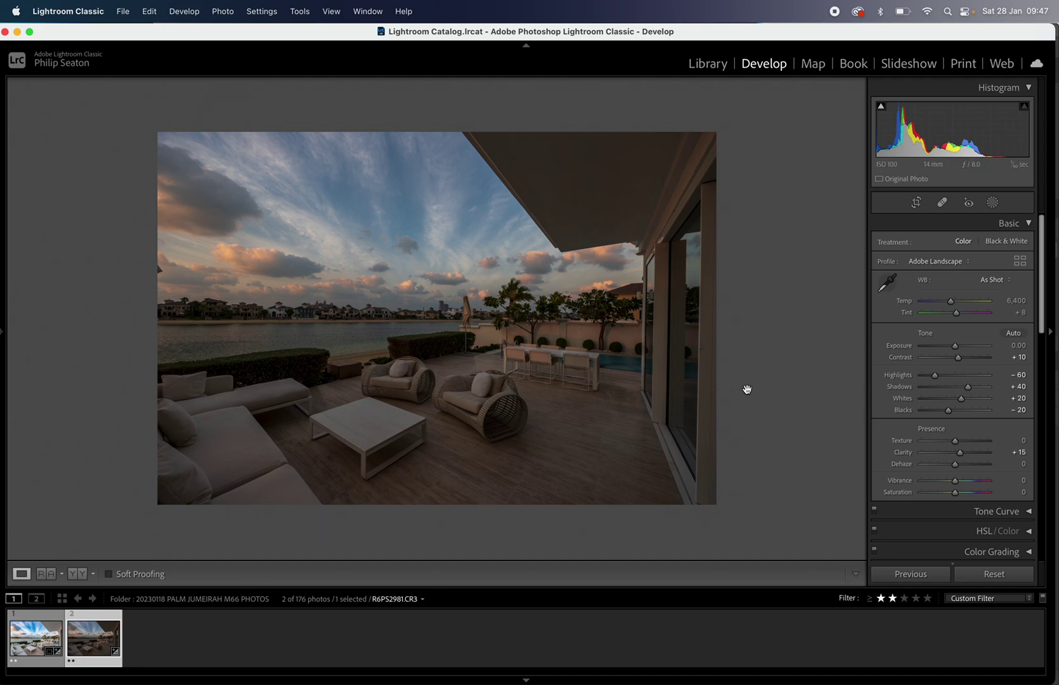
# - Sample white balance off the white soffit, then set Exposure +1.00, Whites +51, Temp 5,848
pyautogui.click(888, 283)
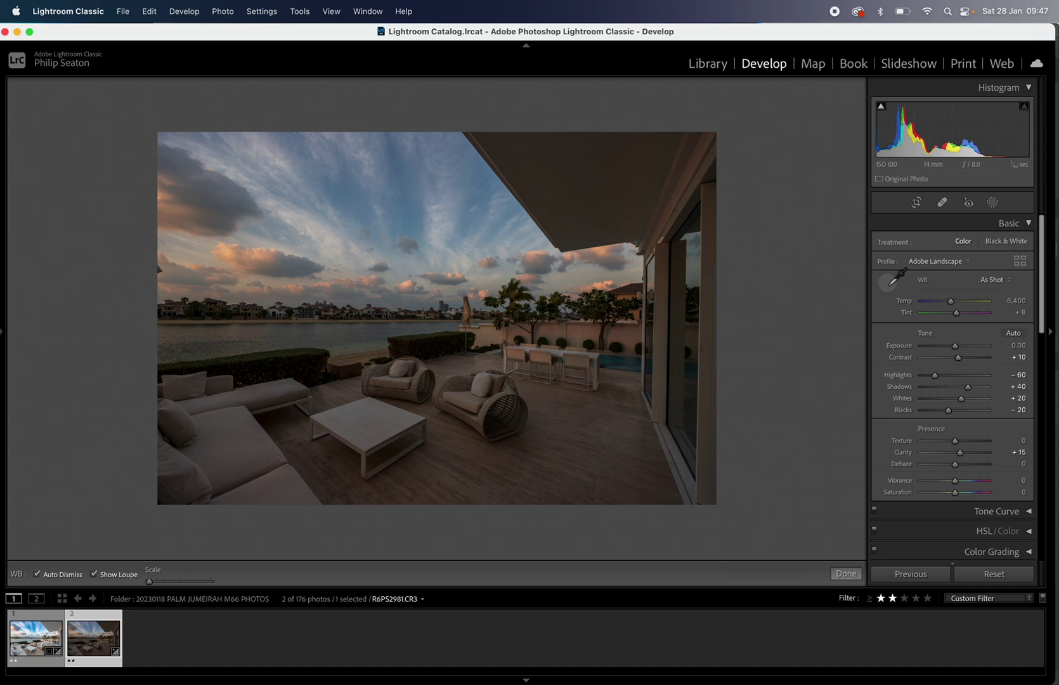
pyautogui.click(584, 171)
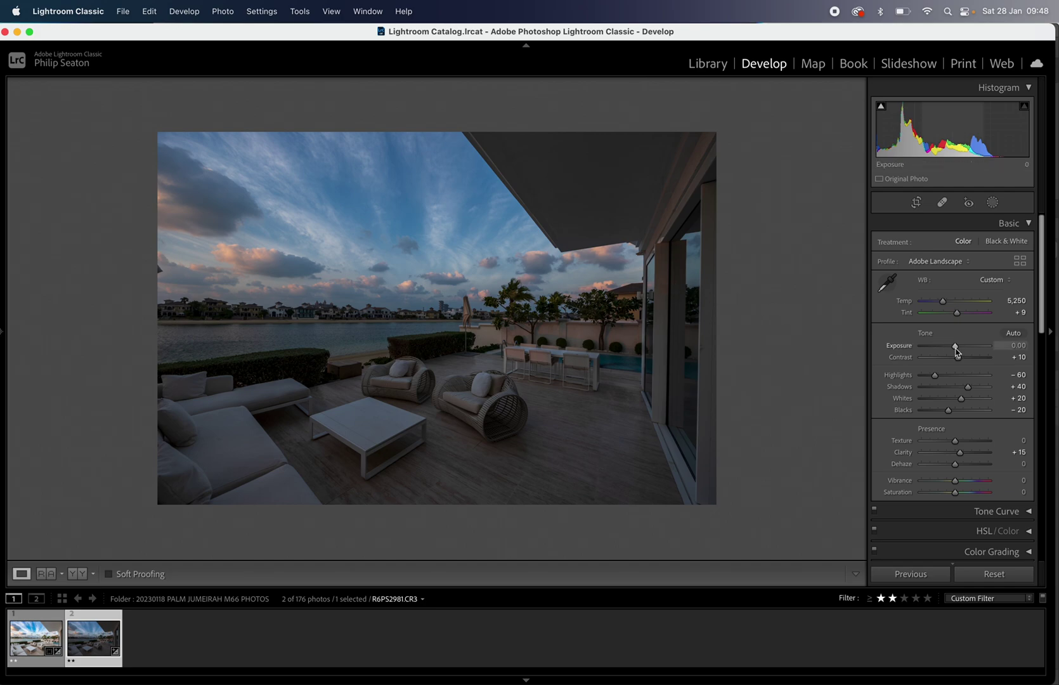
pyautogui.moveTo(956, 349); pyautogui.dragTo(964, 350)
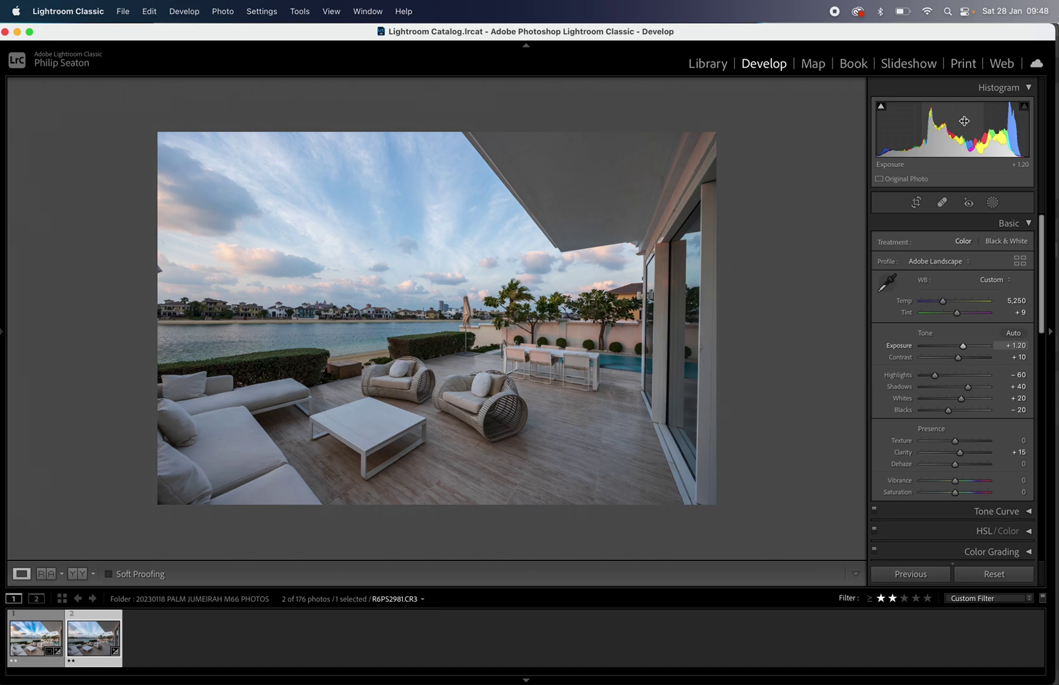
pyautogui.moveTo(964, 120); pyautogui.dragTo(959, 120)
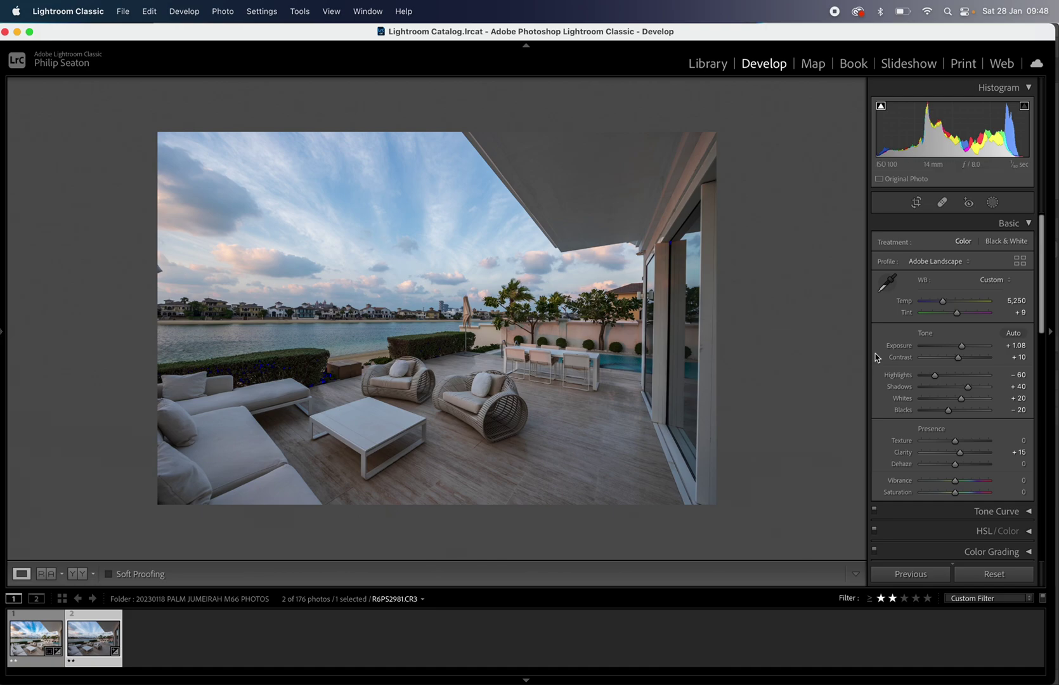
pyautogui.moveTo(960, 400); pyautogui.dragTo(971, 401)
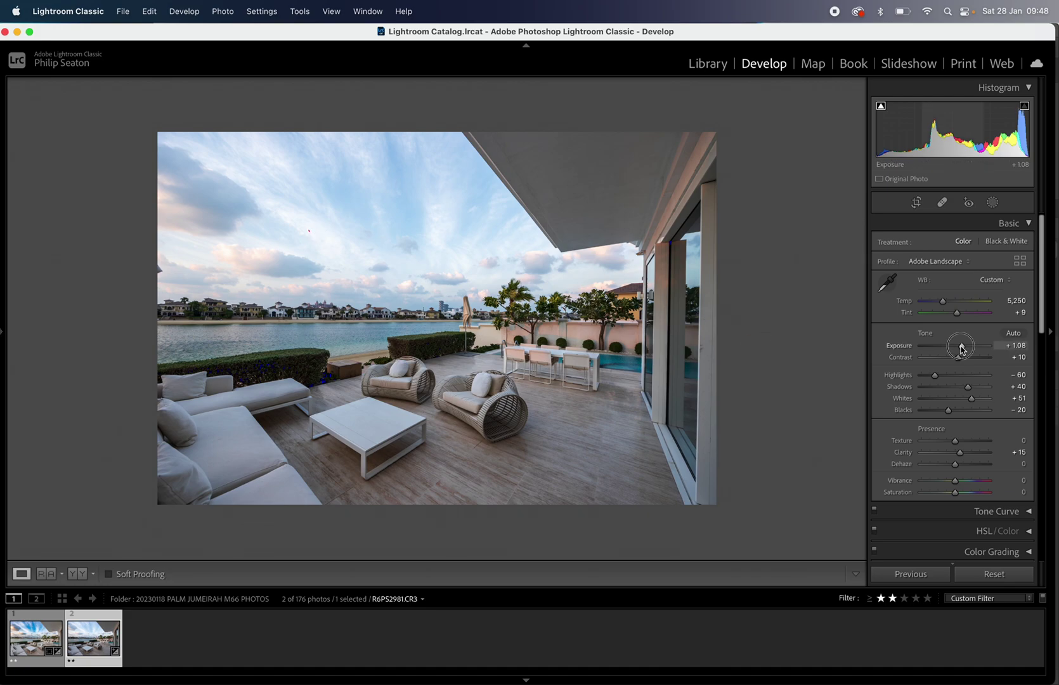
pyautogui.moveTo(964, 348); pyautogui.dragTo(961, 348)
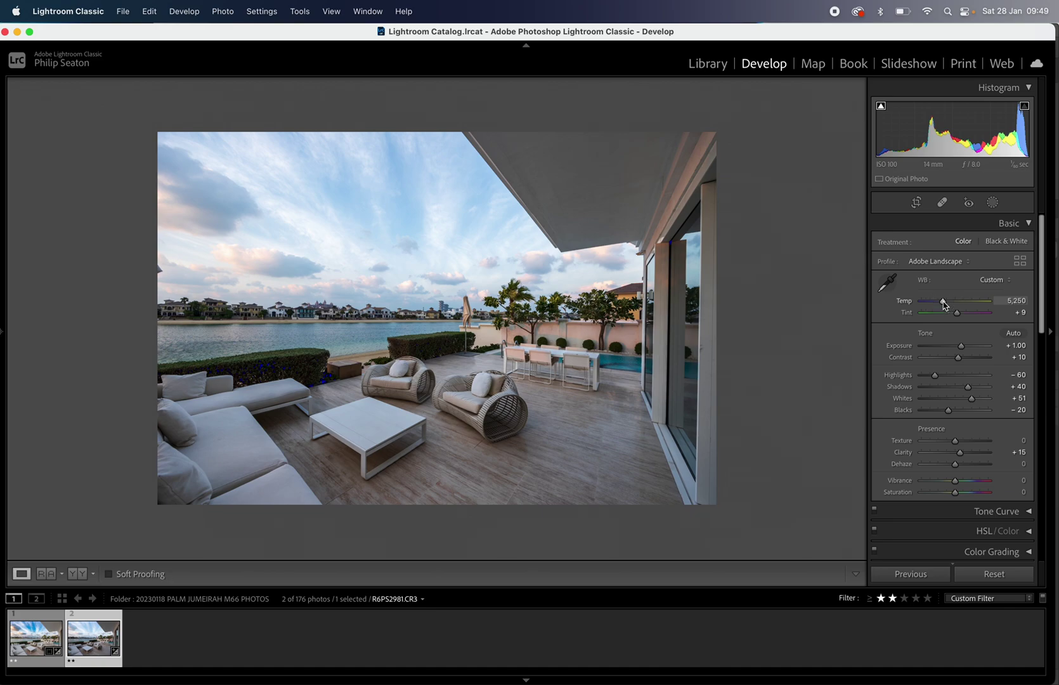
pyautogui.moveTo(943, 305); pyautogui.dragTo(948, 303)
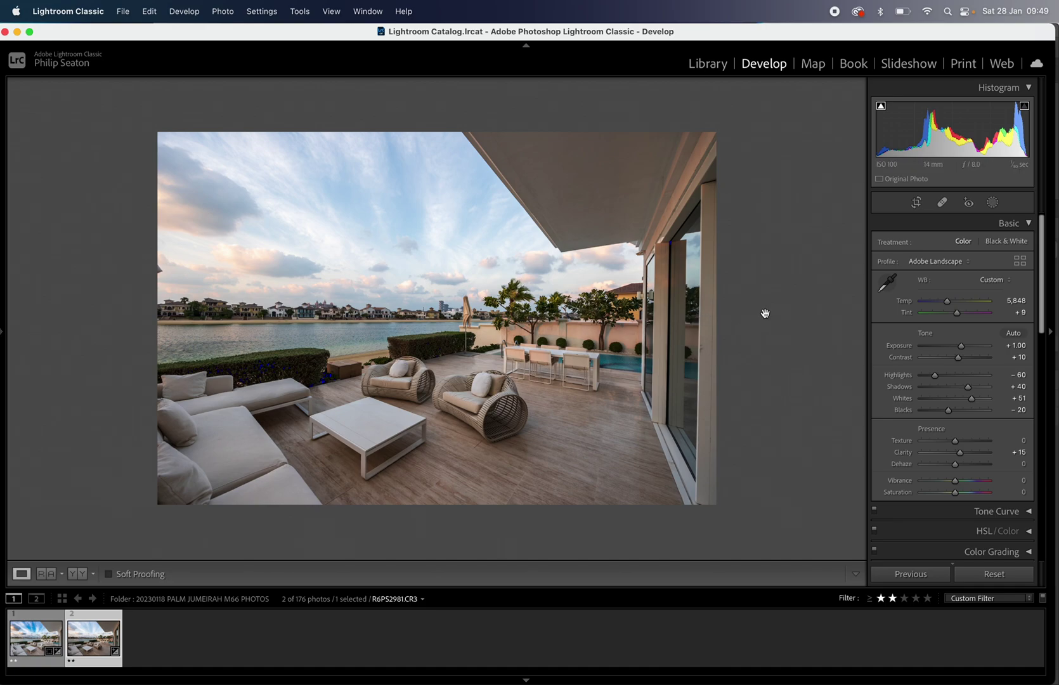
# - Add a Select Sky mask and toggle its overlay on and off to check coverage
pyautogui.click(993, 203)
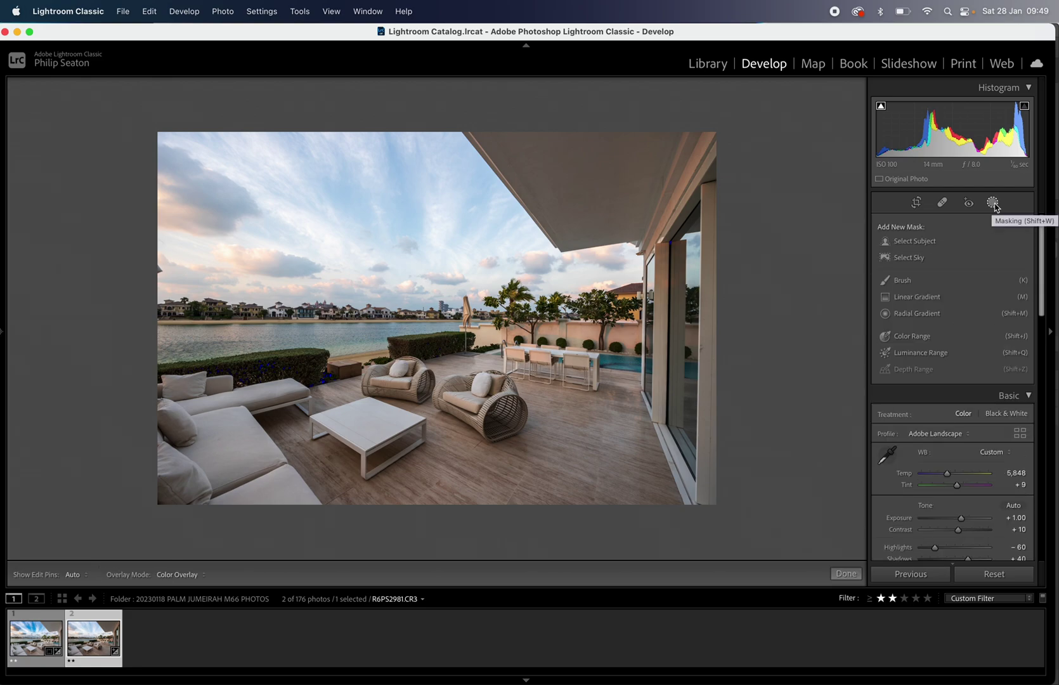
pyautogui.click(918, 259)
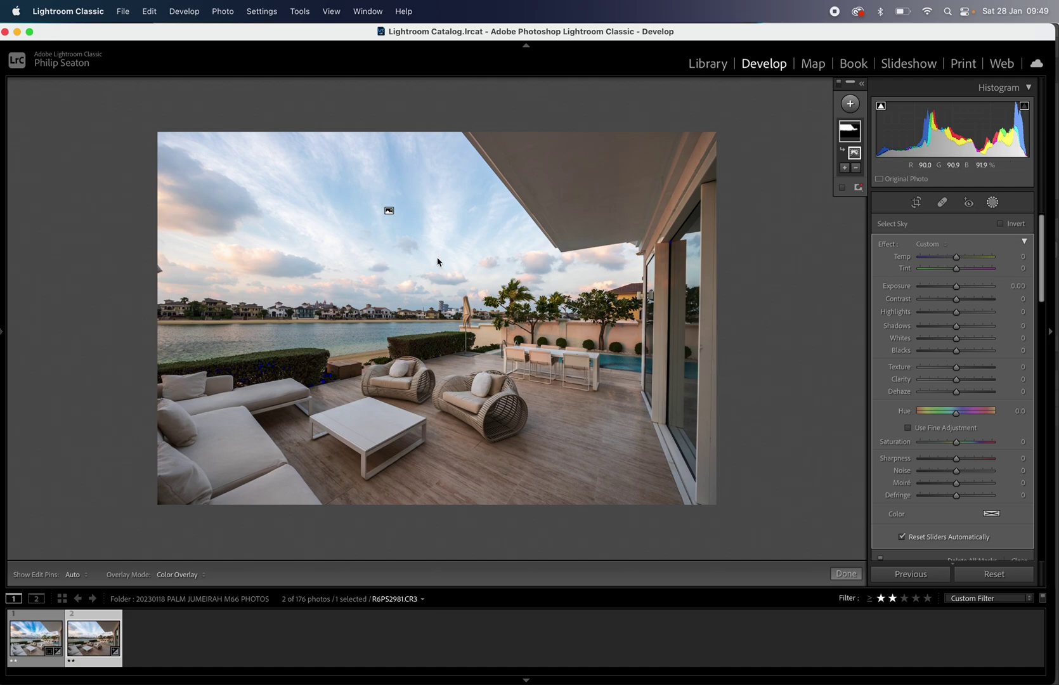
pyautogui.moveTo(390, 212)
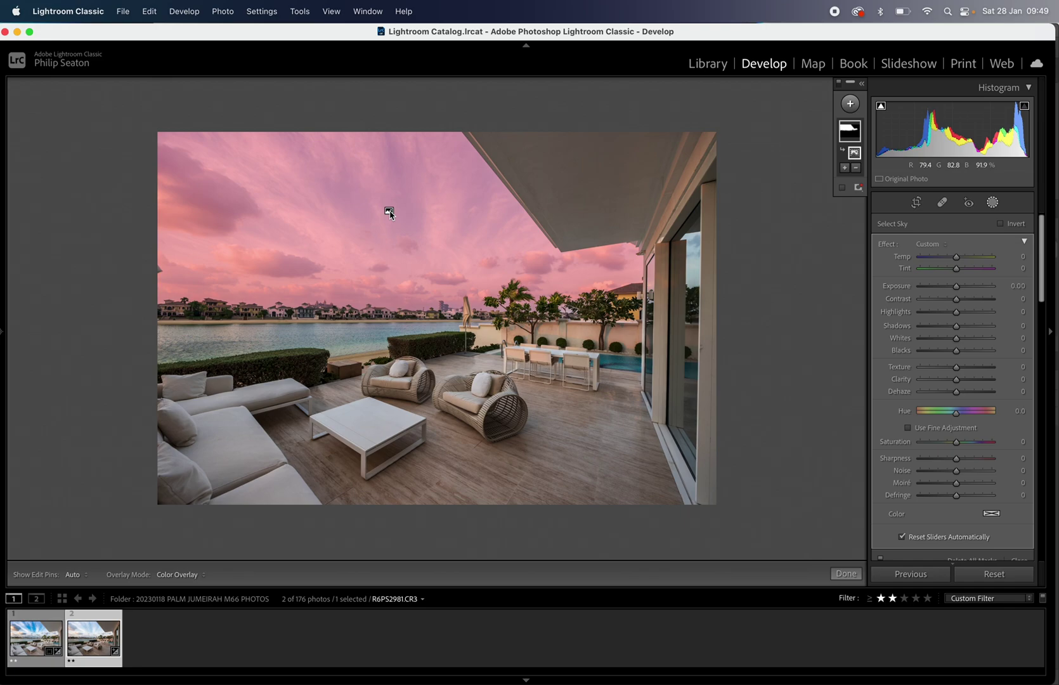
pyautogui.click(843, 189)
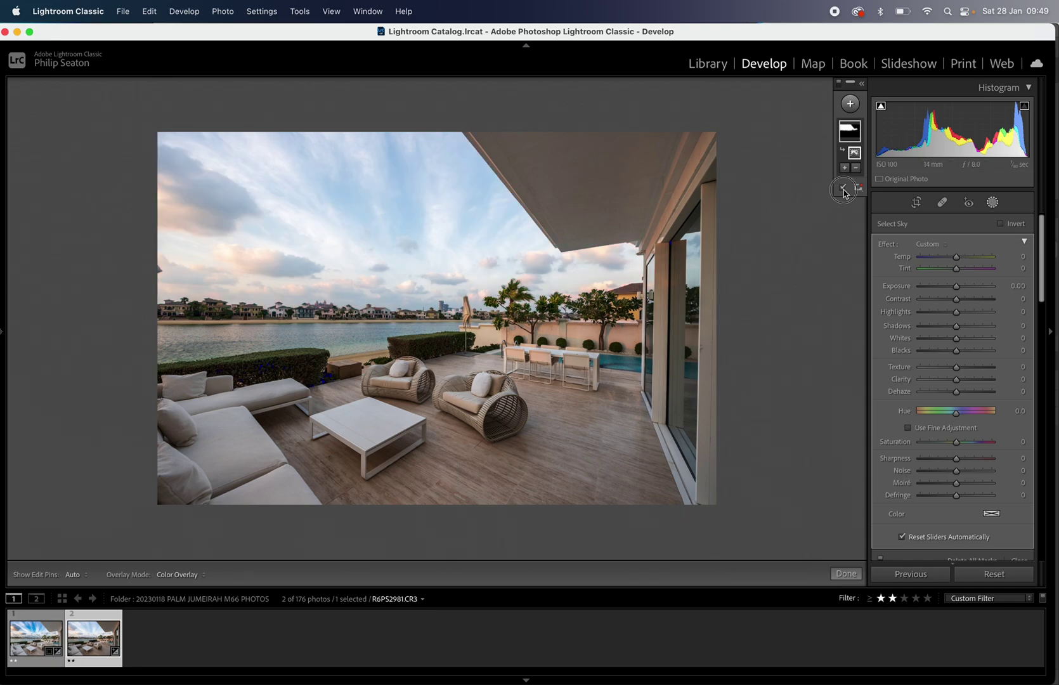
pyautogui.click(843, 188)
# - Give the sky mask Exposure −0.66, Dehaze 20, Texture 21, Contrast 8, Clarity 8 and Temp 7
pyautogui.click(957, 286)
pyautogui.moveTo(958, 288); pyautogui.dragTo(949, 289)
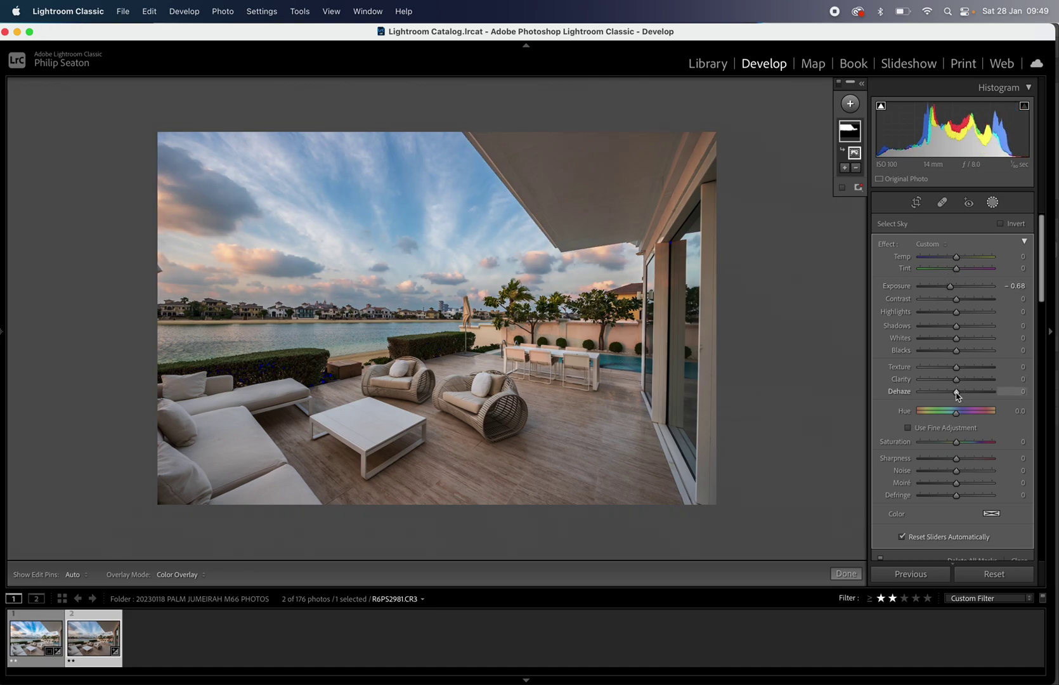
pyautogui.moveTo(957, 394); pyautogui.dragTo(973, 394)
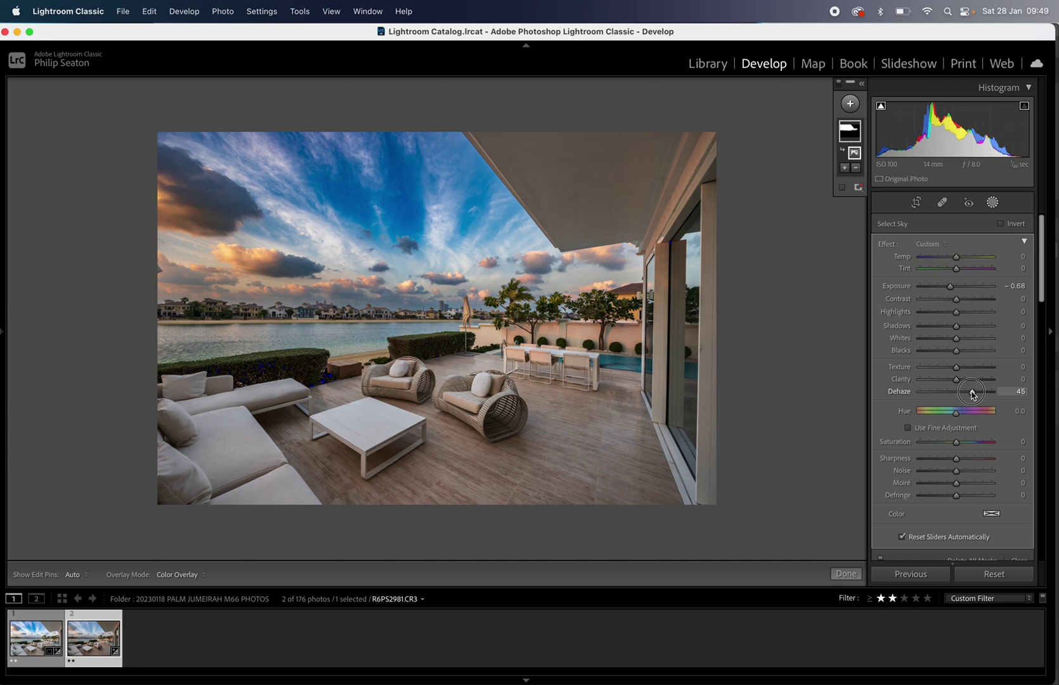
pyautogui.moveTo(972, 394); pyautogui.dragTo(1008, 369)
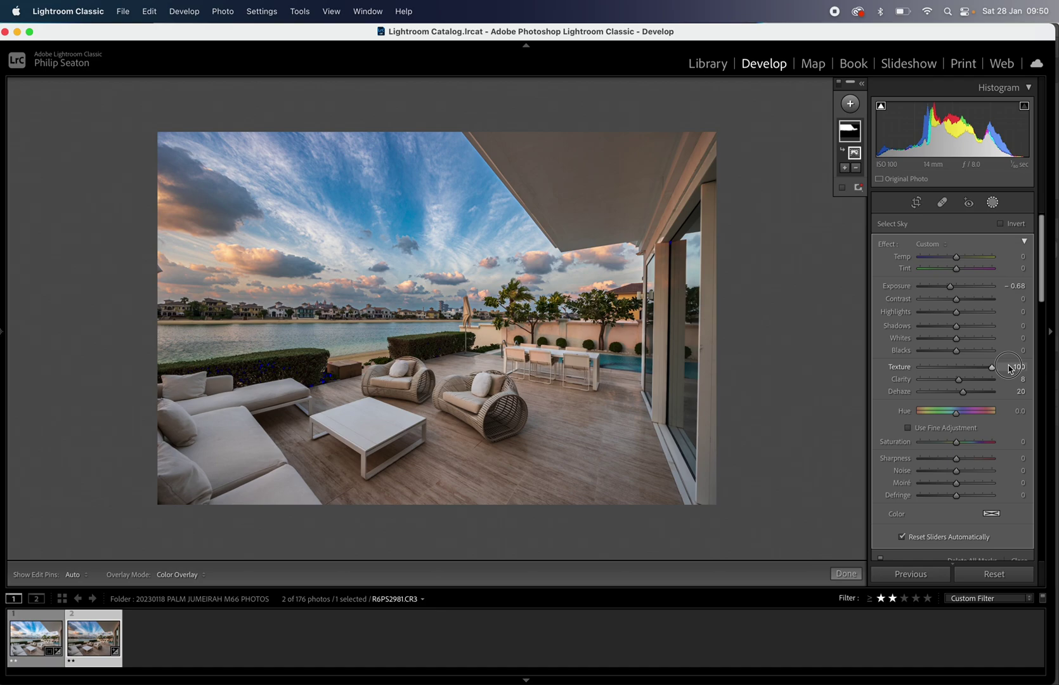
pyautogui.moveTo(1009, 369); pyautogui.dragTo(966, 371)
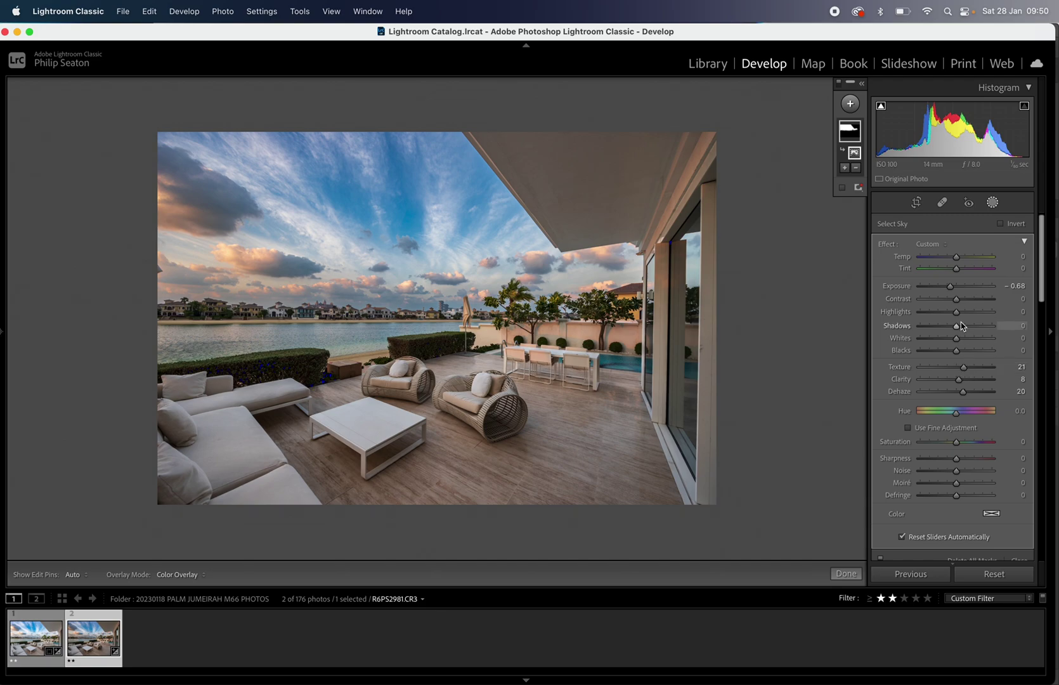
pyautogui.moveTo(957, 302); pyautogui.dragTo(961, 305)
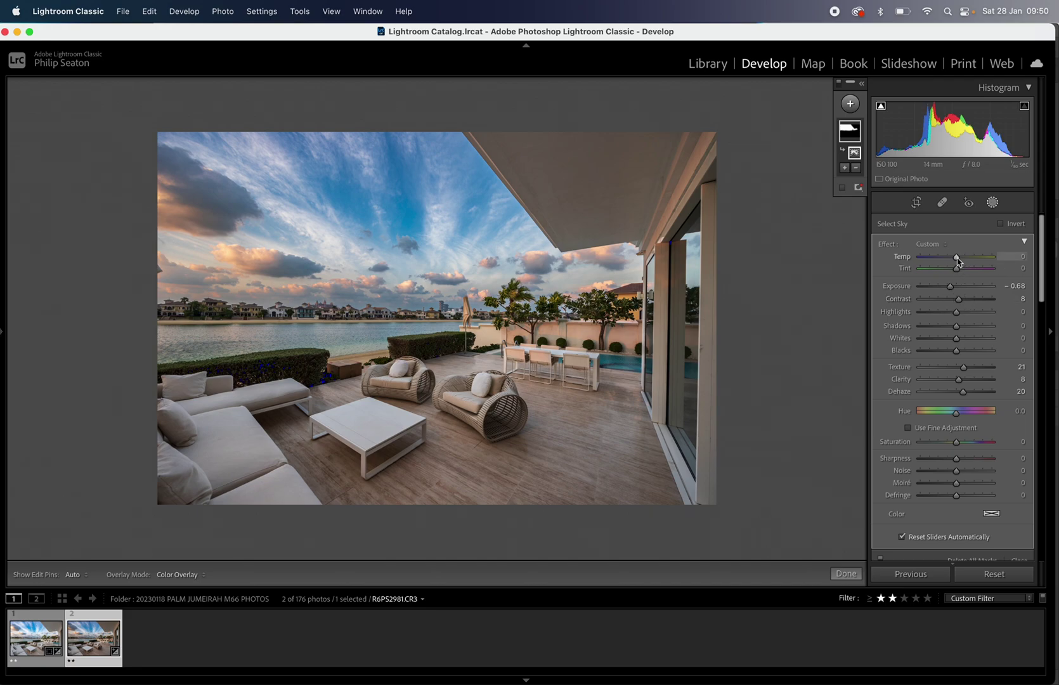
pyautogui.moveTo(958, 261)
pyautogui.mouseDown()
pyautogui.moveTo(972, 260)
pyautogui.moveTo(932, 261)
pyautogui.moveTo(960, 261)
pyautogui.mouseUp()
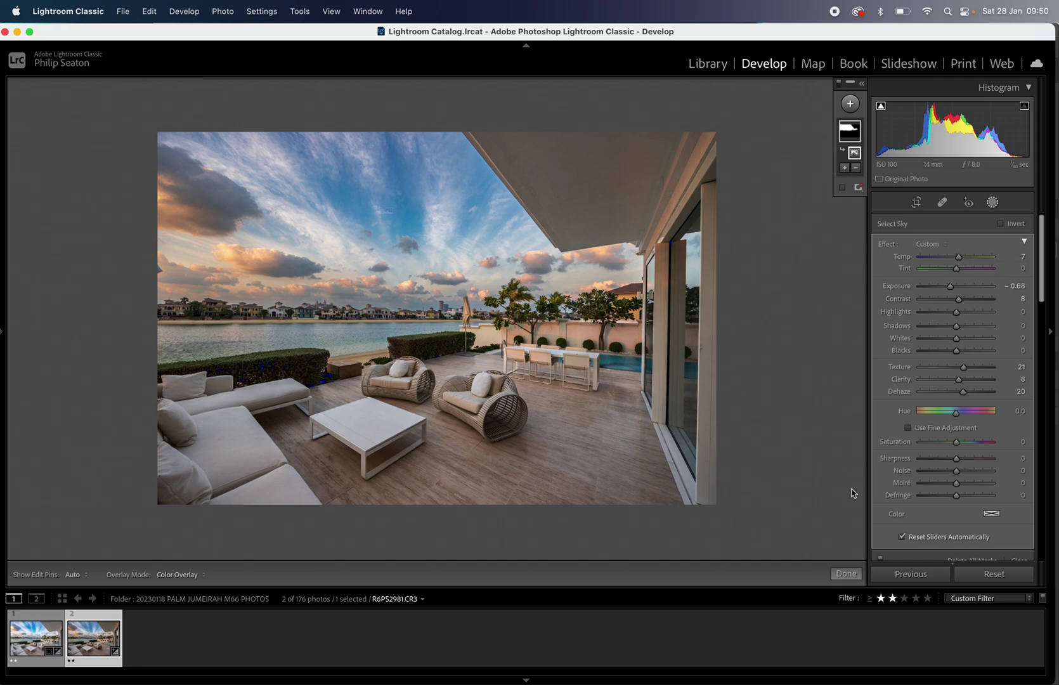
# - Close the sky mask and raise global Exposure to +1.25
pyautogui.click(842, 574)
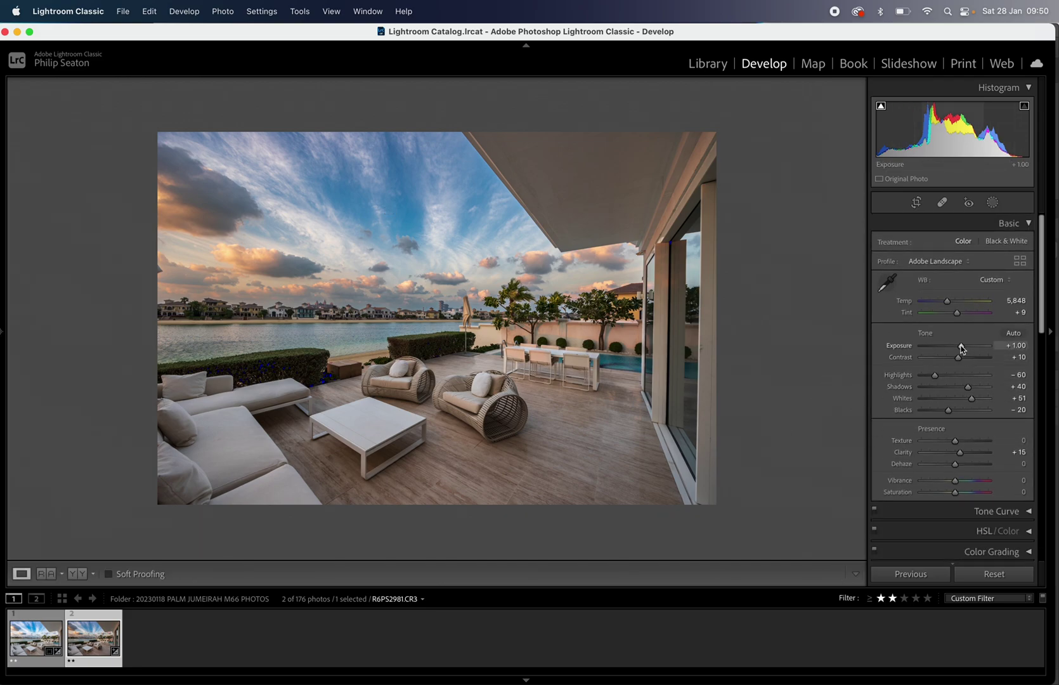
pyautogui.moveTo(962, 348); pyautogui.dragTo(963, 347)
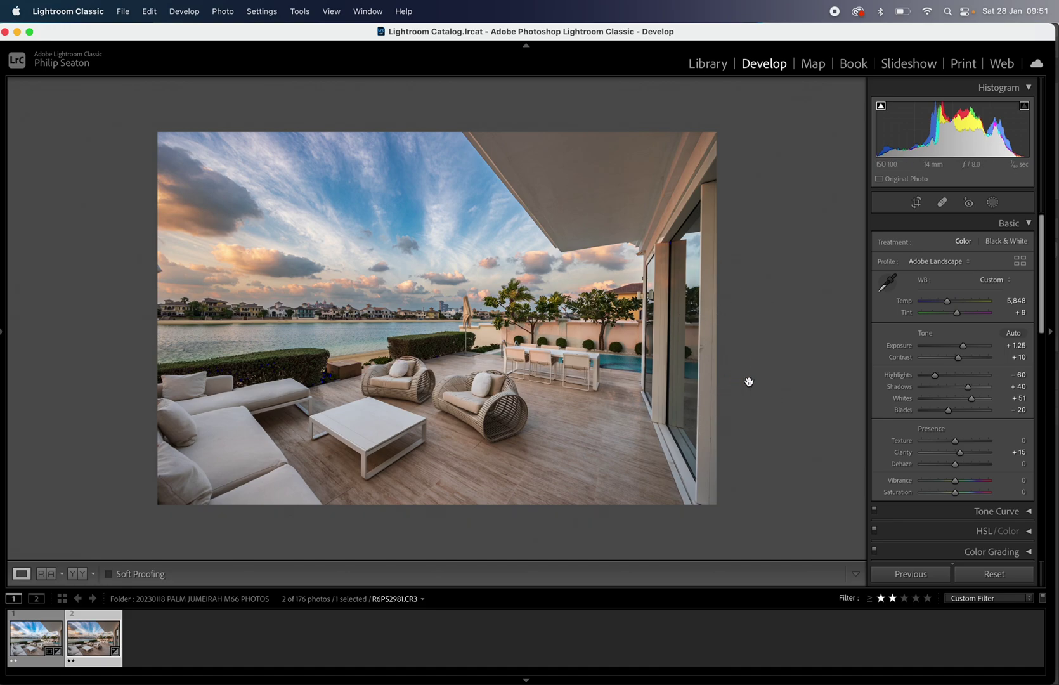
# - Apply Auto Upright in the Transform panel to straighten the villa's perspective
pyautogui.scroll(-2, 947, 388)
pyautogui.scroll(-10, 947, 388)
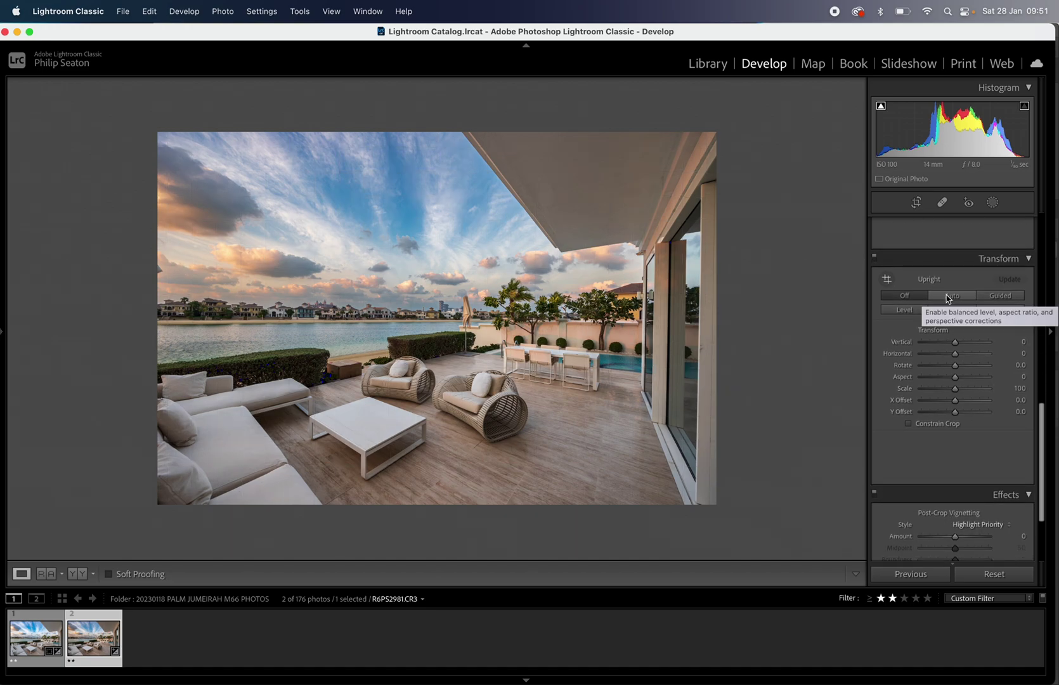
pyautogui.click(949, 296)
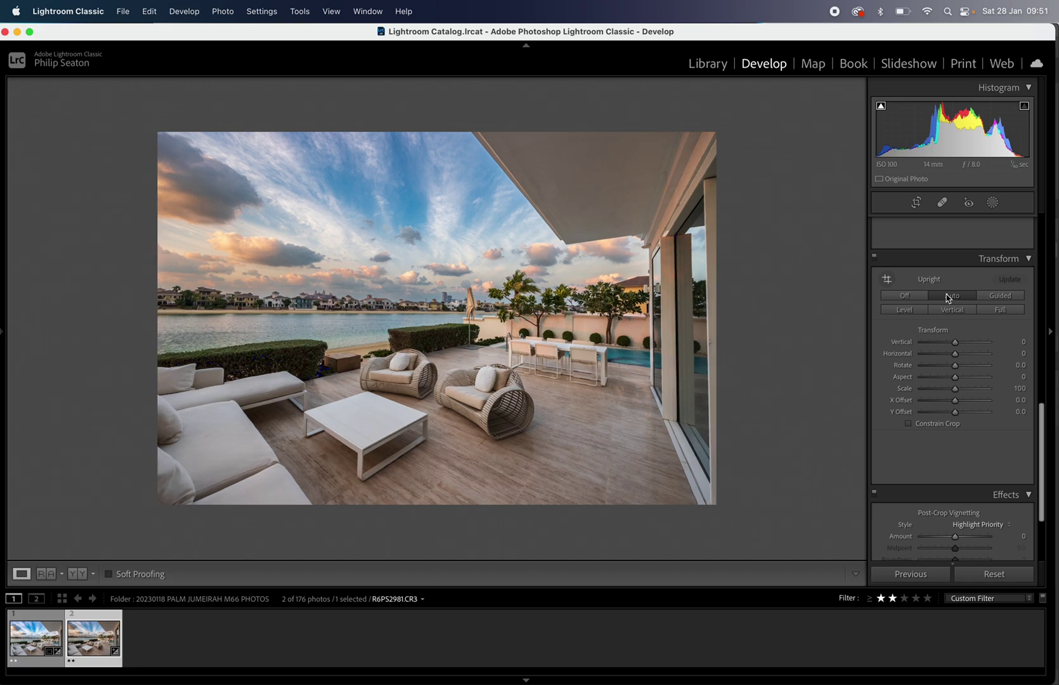
# - Replace Auto with Guided Upright using vertical guides on the window frame and umbrella pole
pyautogui.click(907, 295)
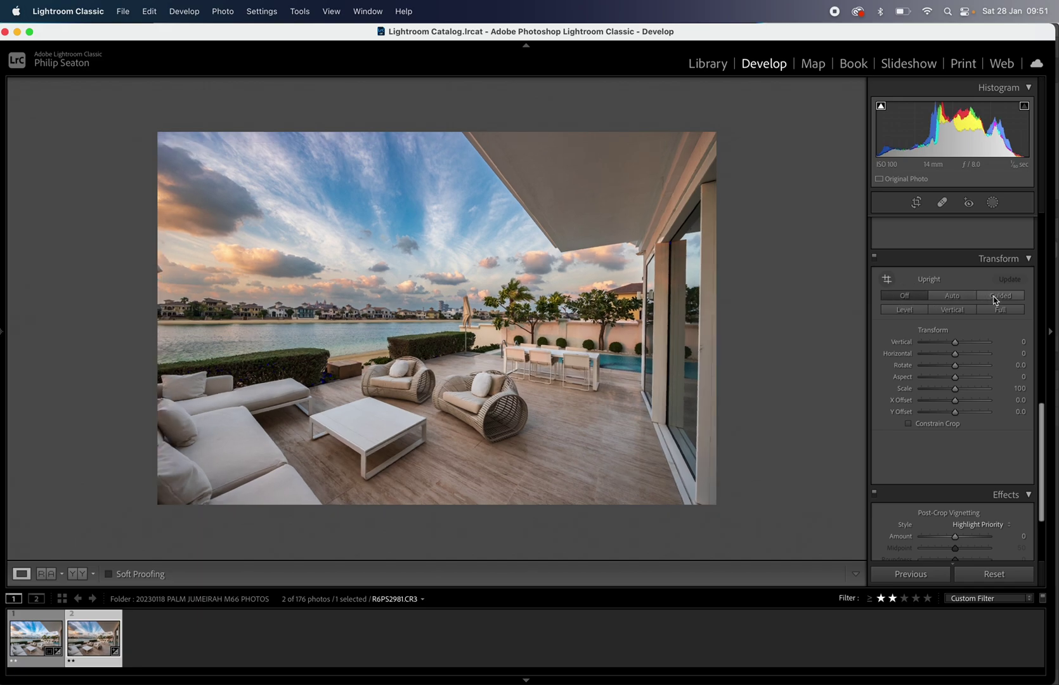
pyautogui.click(995, 298)
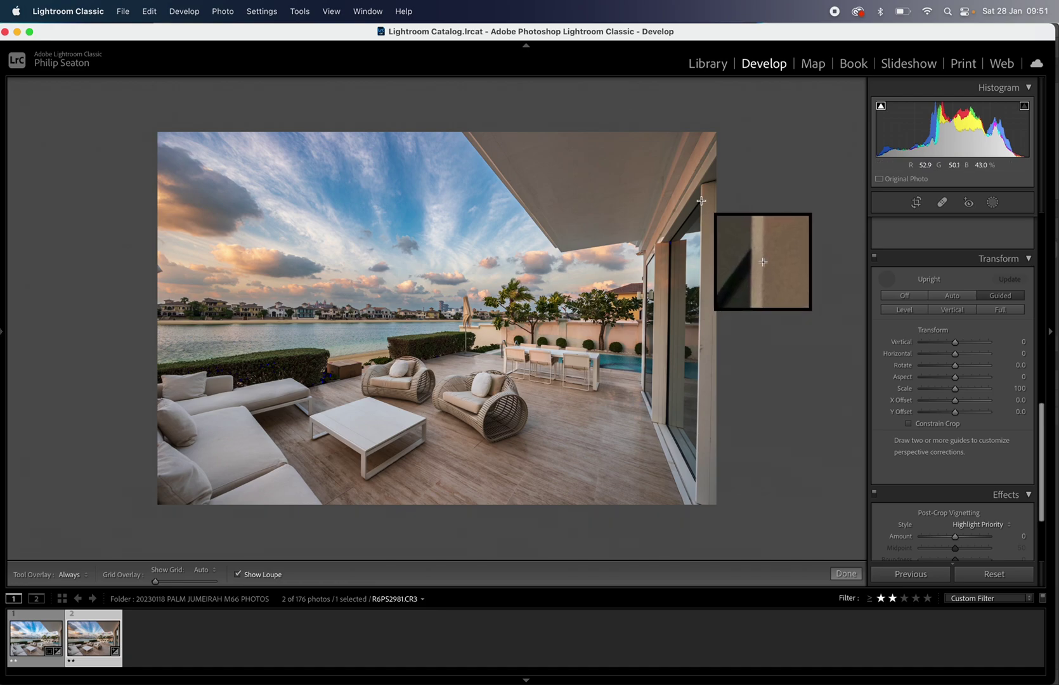
pyautogui.moveTo(700, 201); pyautogui.dragTo(697, 449)
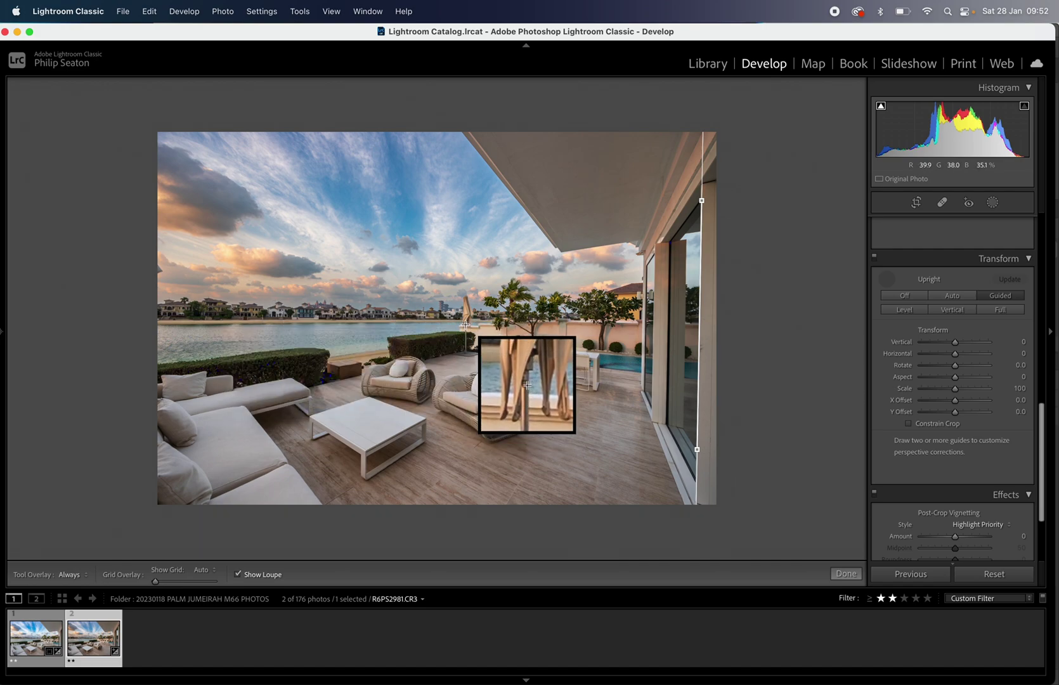
pyautogui.moveTo(465, 325); pyautogui.dragTo(465, 353)
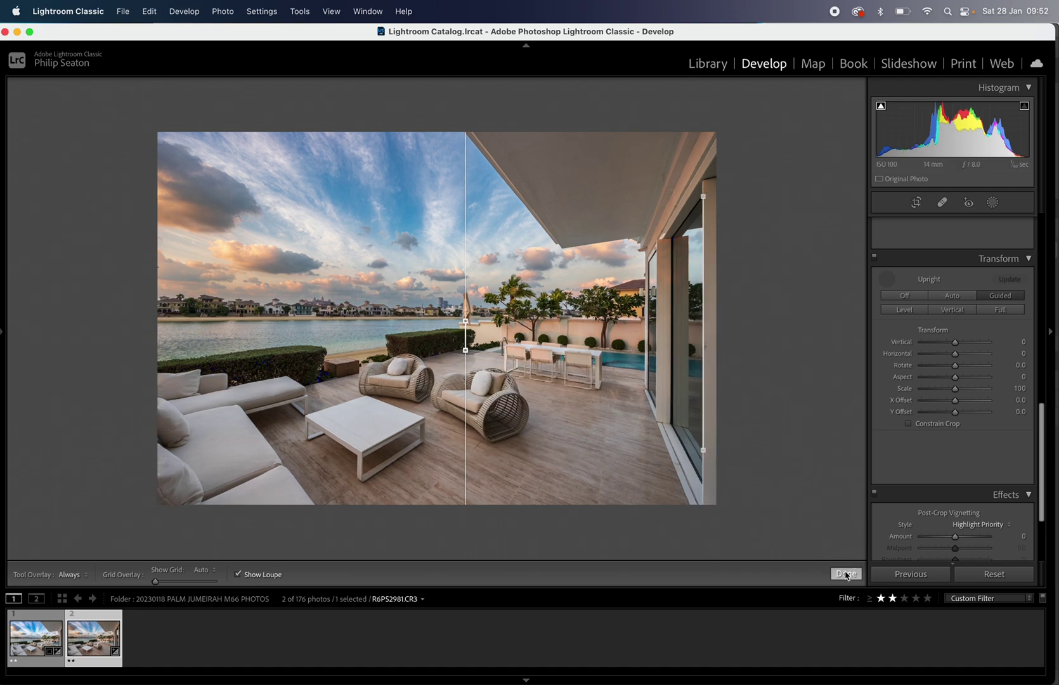
pyautogui.click(847, 574)
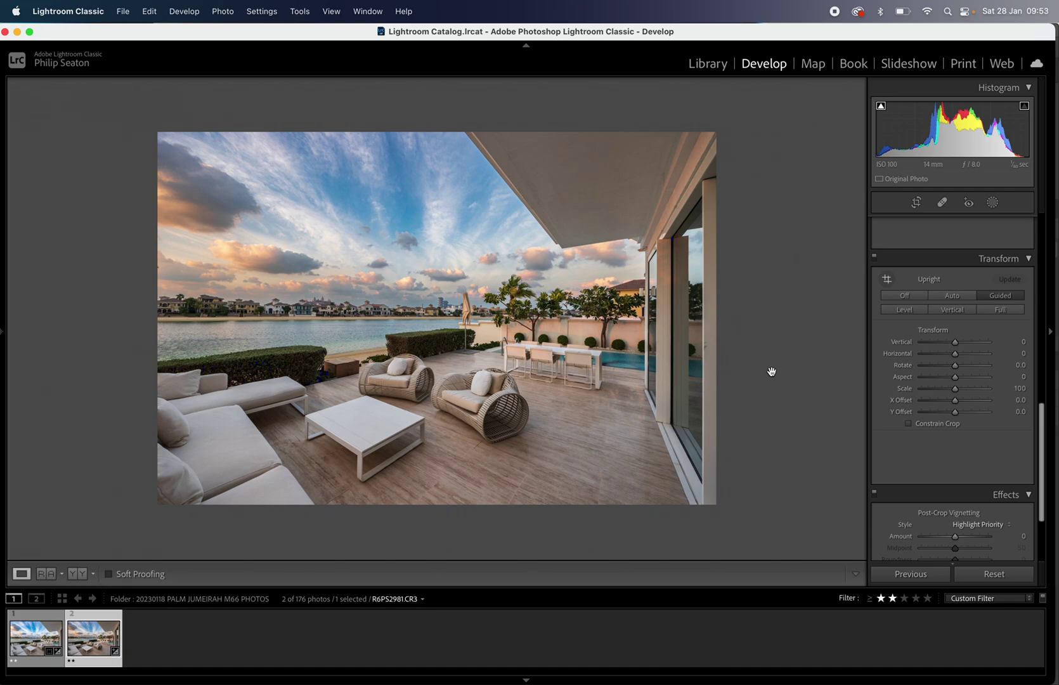
# - Reset R6PS2981.CR3 to its original state, clearing tone, mask and Upright edits
pyautogui.click(1006, 576)
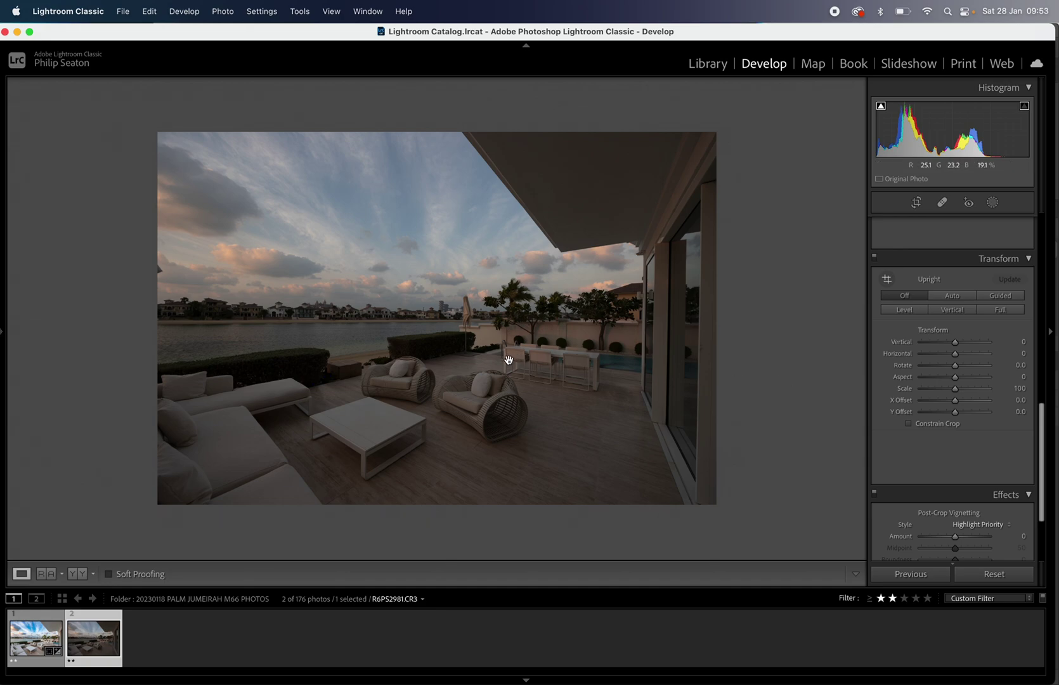
# - Apply the Neutral Real Estate preset and switch the profile to Adobe Landscape
pyautogui.click(2, 330)
pyautogui.click(82, 315)
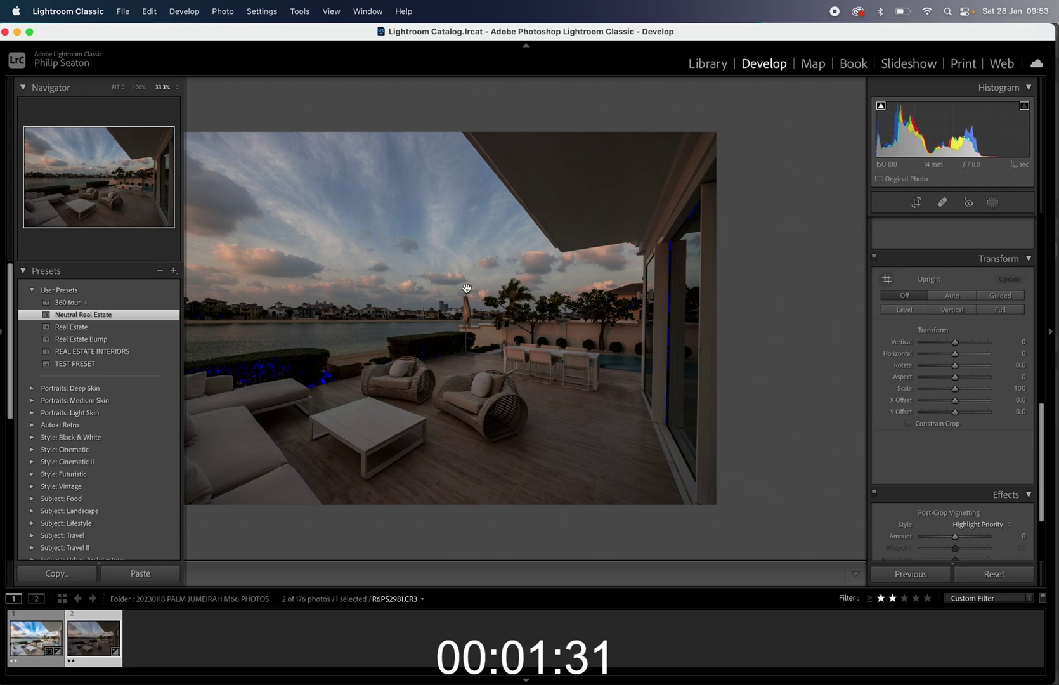
pyautogui.scroll(5, 969, 361)
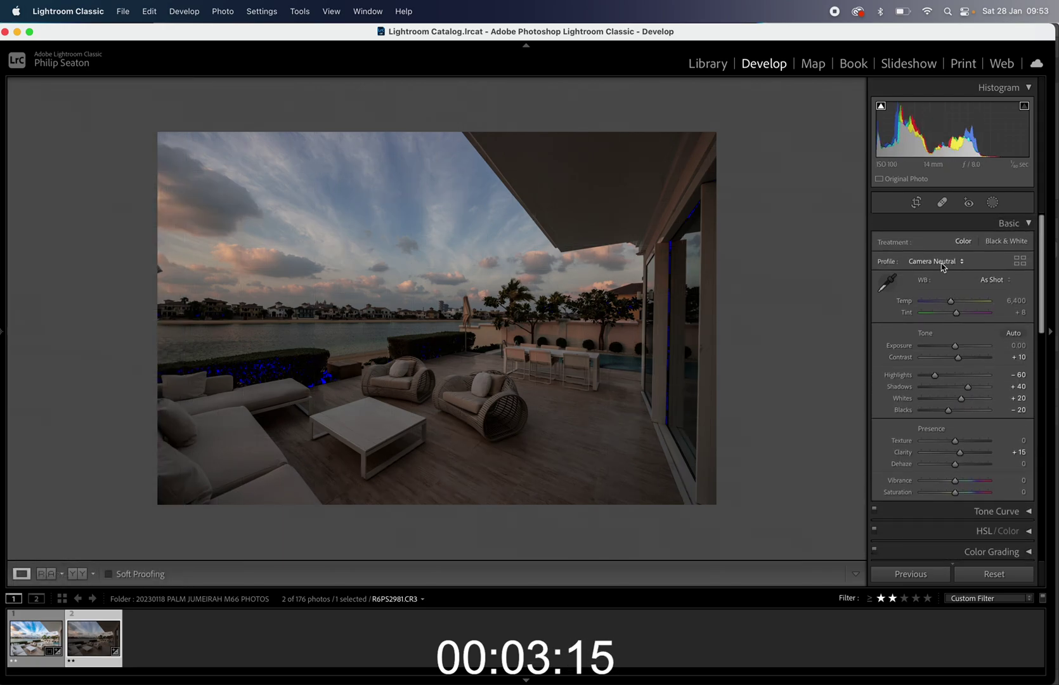
pyautogui.click(943, 266)
pyautogui.click(953, 205)
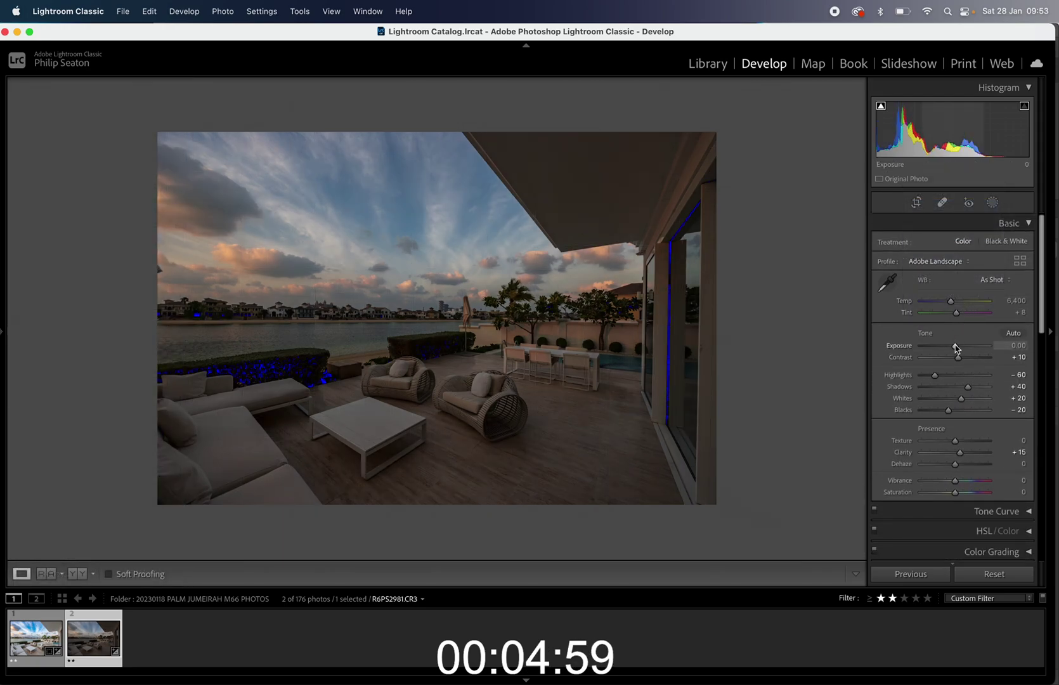
# - Set Exposure to +1.15, white balance from the ceiling (Temp 5,606), and add a Select Sky mask
pyautogui.moveTo(956, 348); pyautogui.dragTo(963, 346)
pyautogui.click(887, 282)
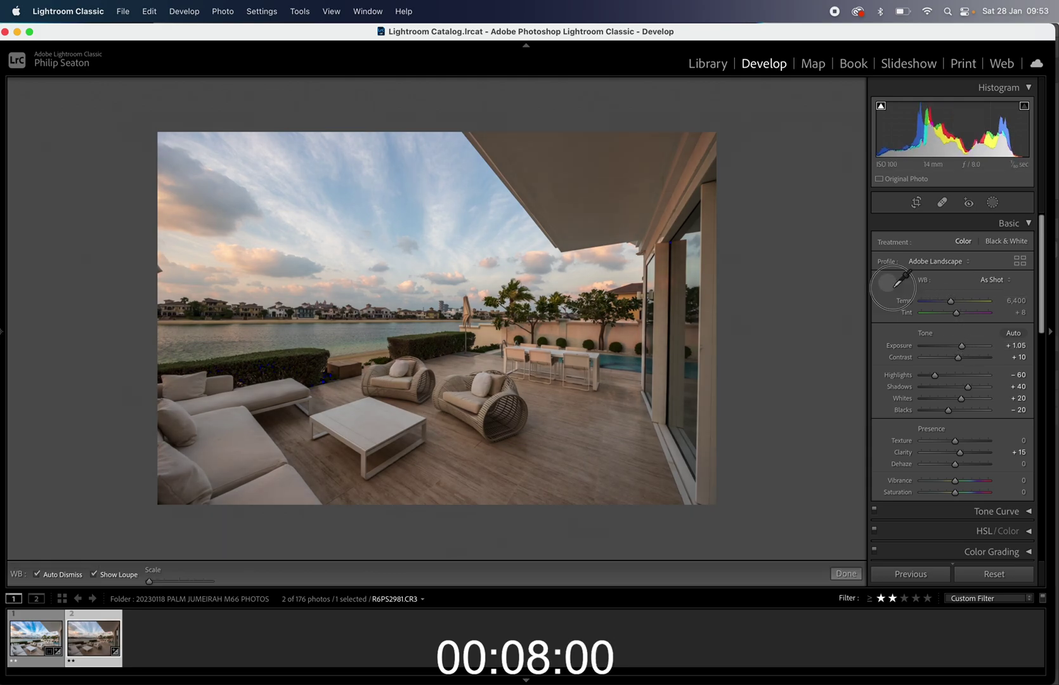
pyautogui.click(528, 151)
pyautogui.moveTo(948, 302); pyautogui.dragTo(948, 305)
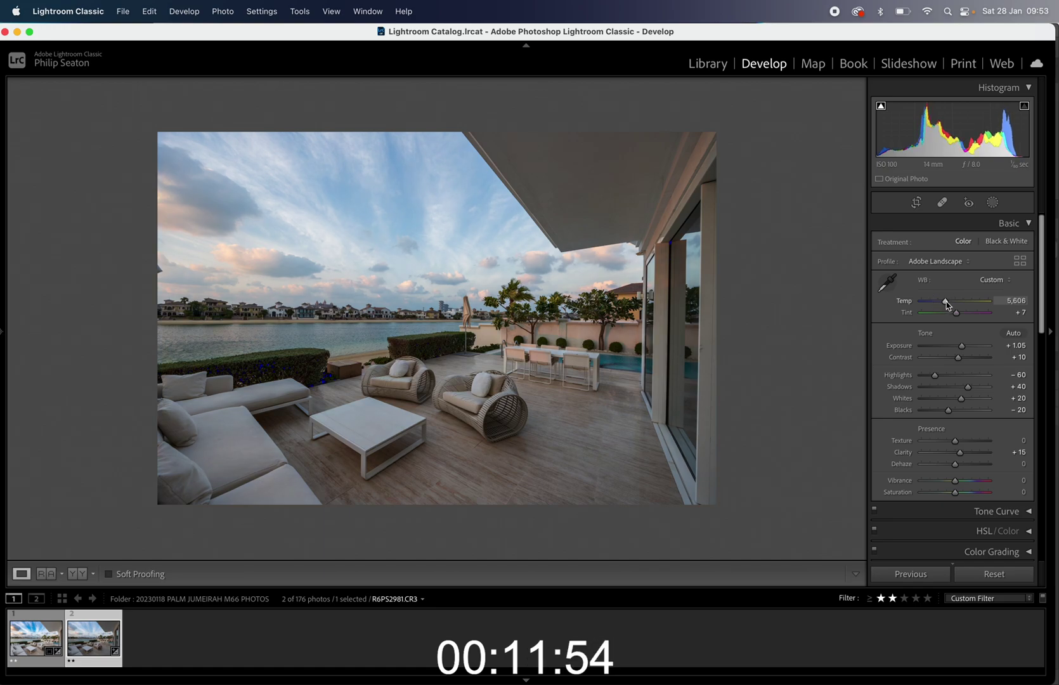
pyautogui.moveTo(961, 346); pyautogui.dragTo(963, 347)
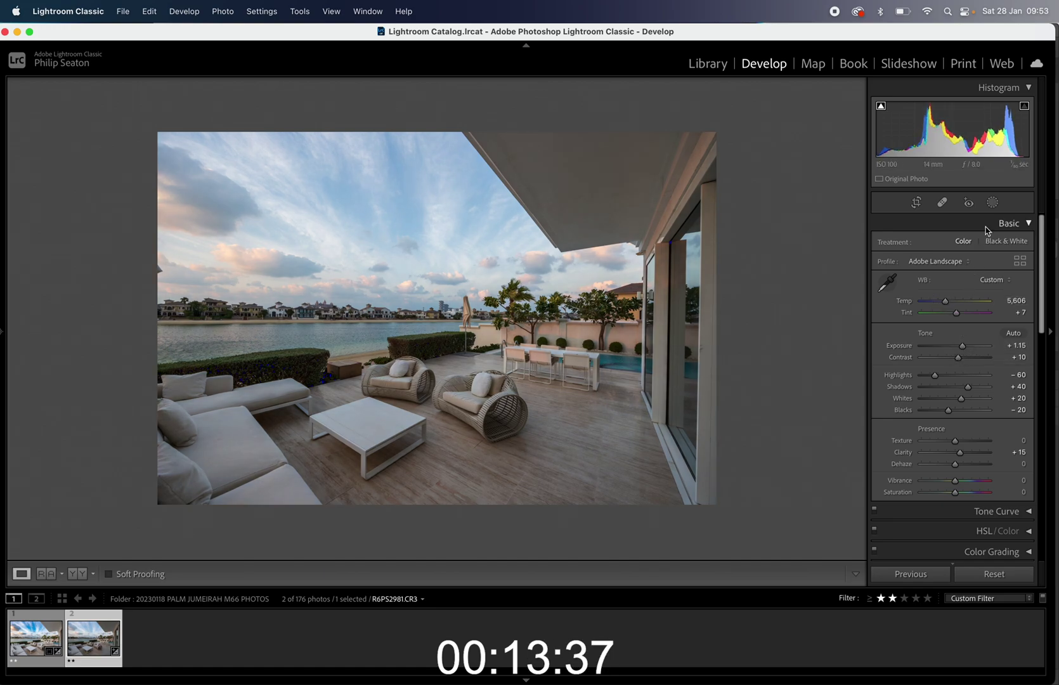
pyautogui.click(993, 202)
pyautogui.click(905, 261)
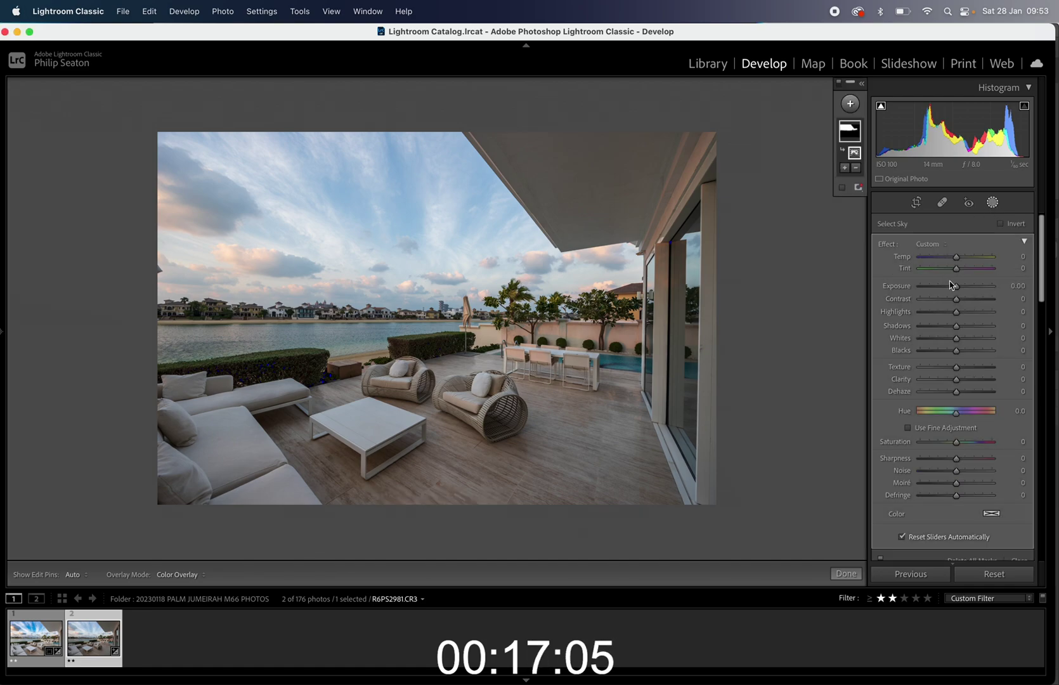
# - Give the sky mask Exposure -0.96, Texture 39, Clarity 7, Dehaze 14 and Temp 7
pyautogui.moveTo(950, 285); pyautogui.dragTo(950, 289)
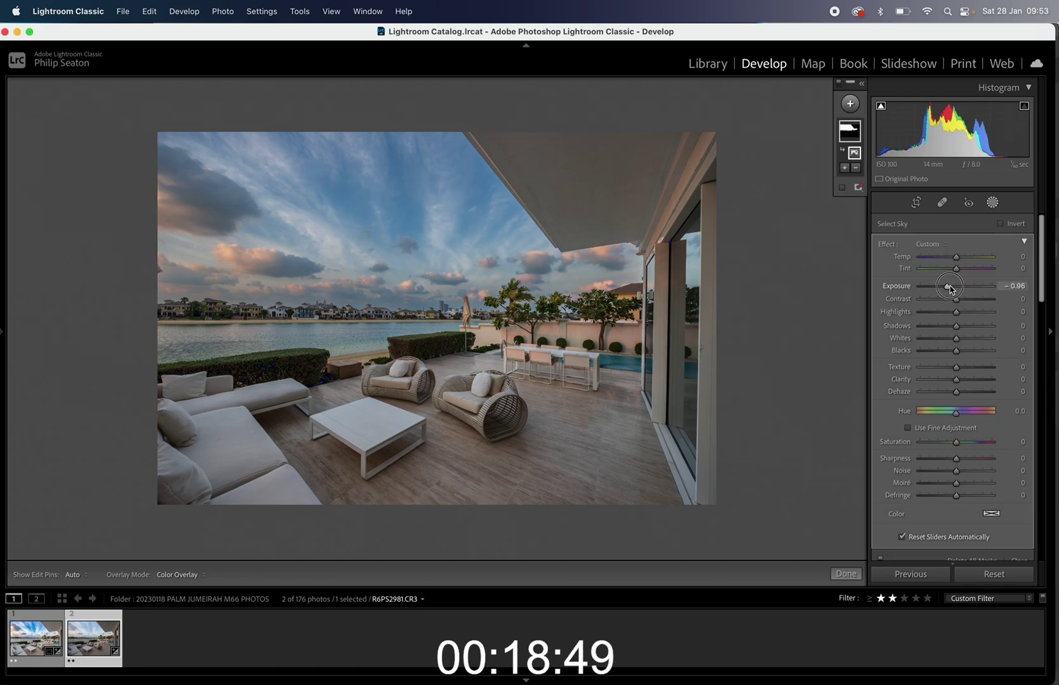
pyautogui.moveTo(956, 391); pyautogui.dragTo(969, 370)
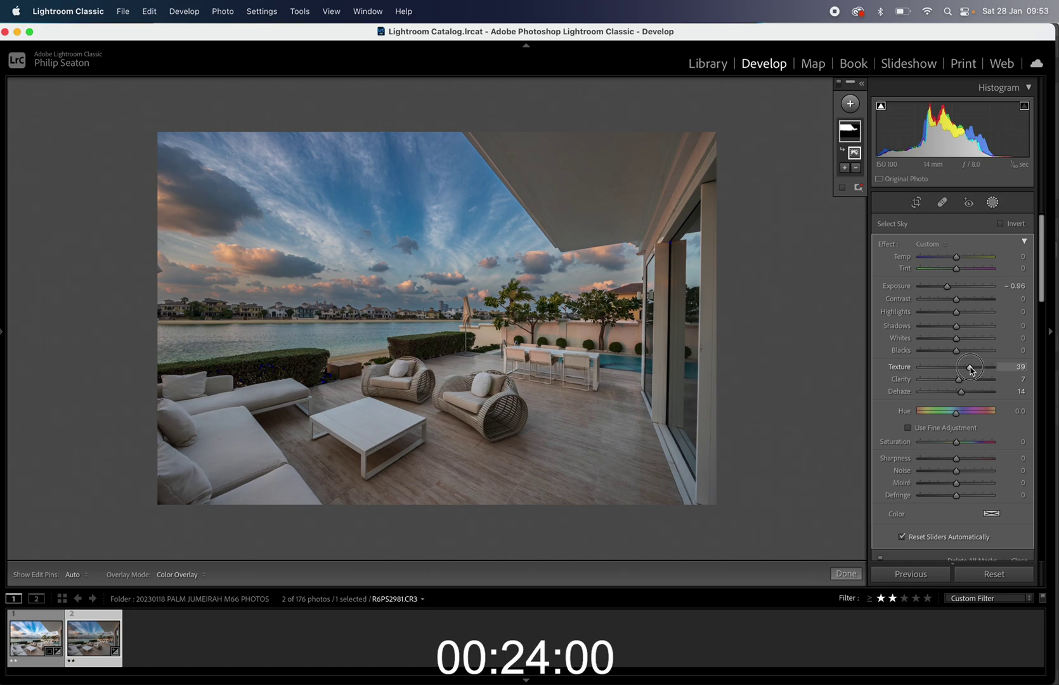
pyautogui.moveTo(958, 260); pyautogui.dragTo(960, 259)
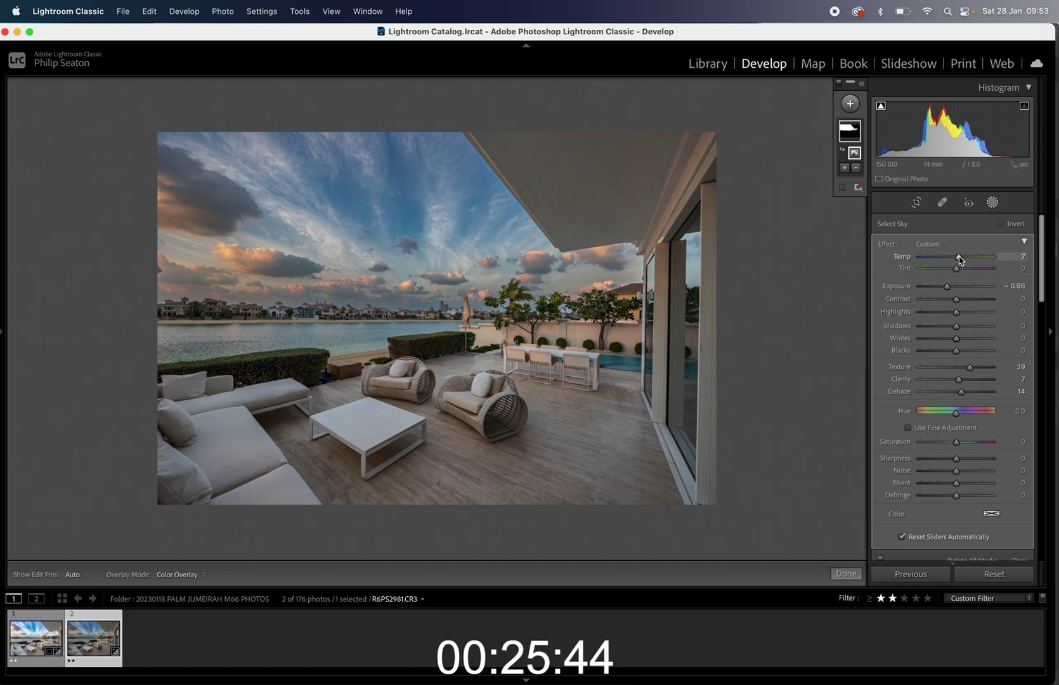
pyautogui.click(846, 574)
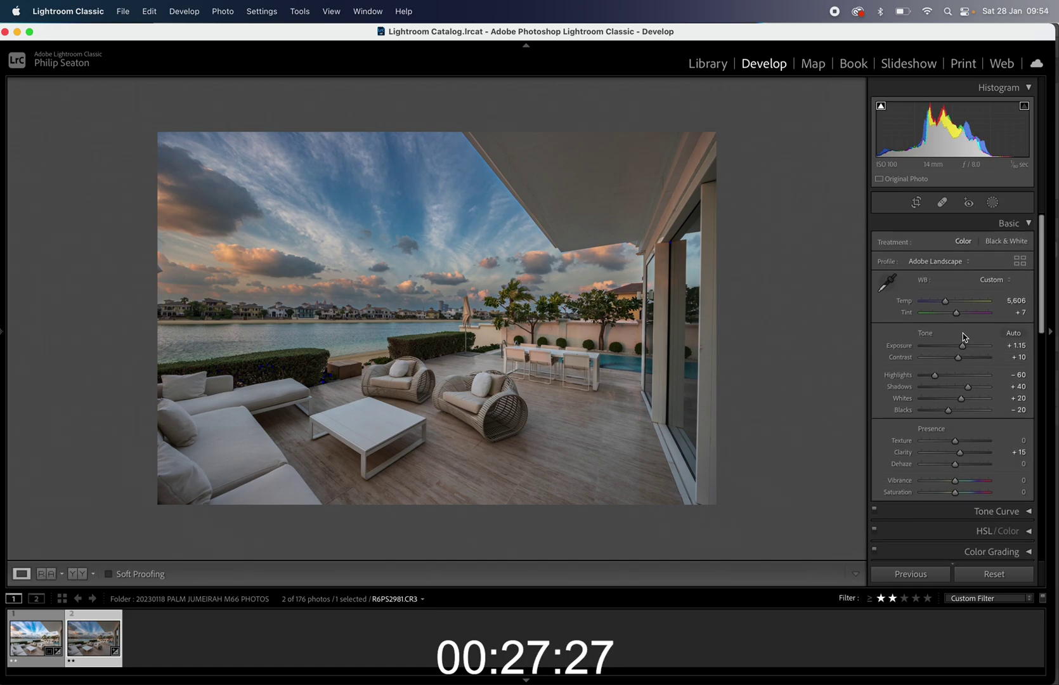
# - Raise the global Basic Exposure to +1.70
pyautogui.click(965, 344)
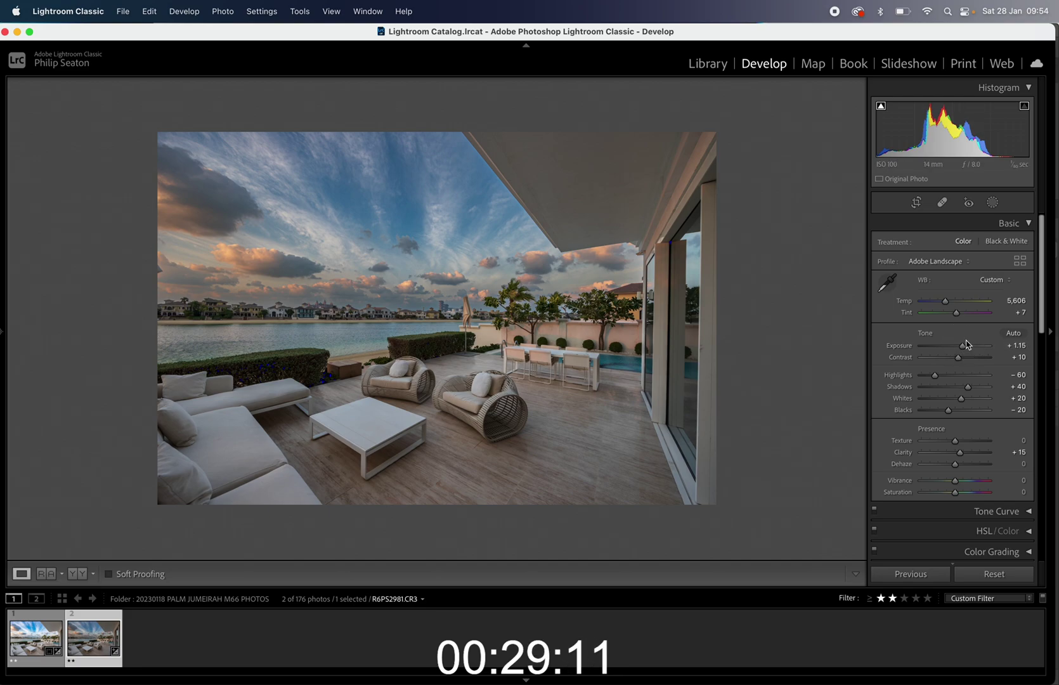
pyautogui.moveTo(965, 344); pyautogui.dragTo(969, 347)
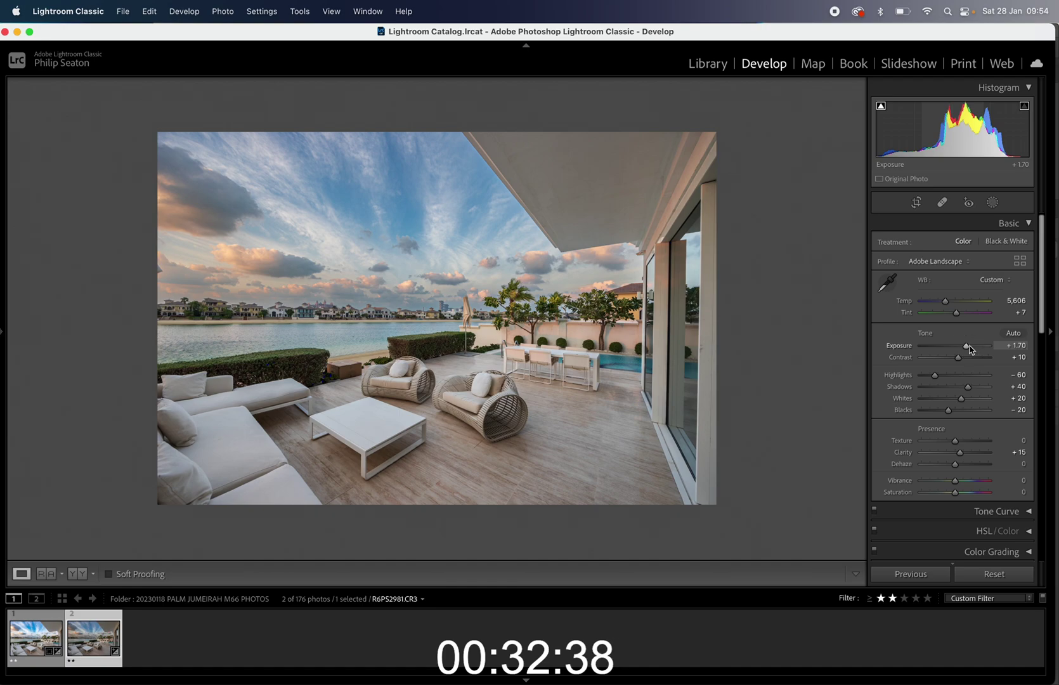
pyautogui.scroll(-15, 970, 348)
# - Apply Guided Upright with vertical guides along the window frame and the umbrella pole
pyautogui.click(994, 342)
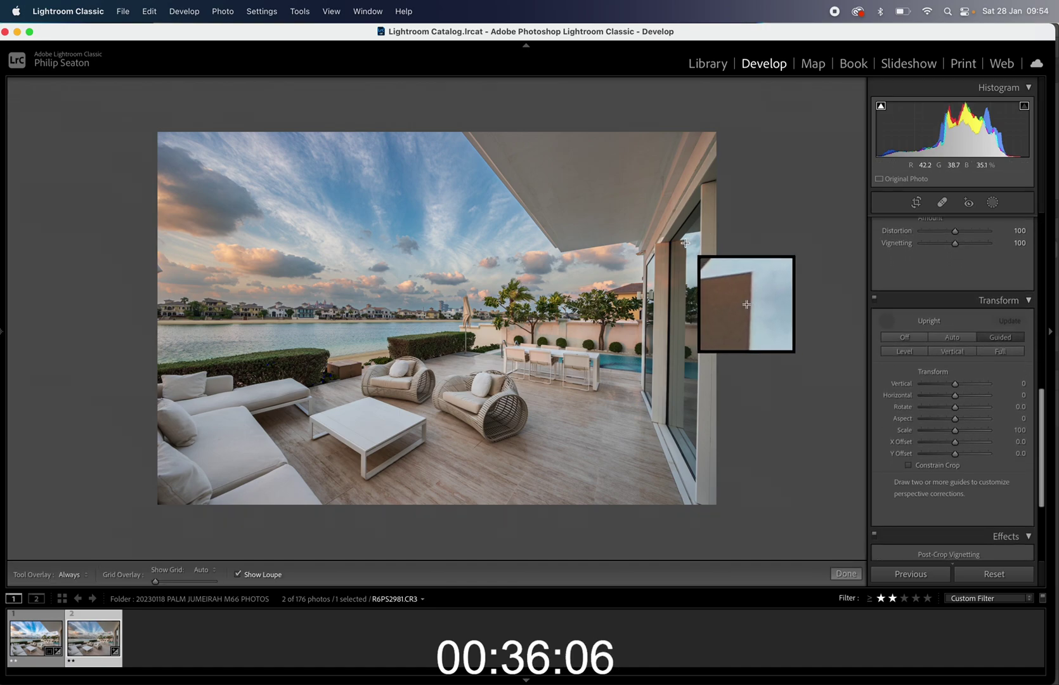
pyautogui.moveTo(686, 241); pyautogui.dragTo(683, 408)
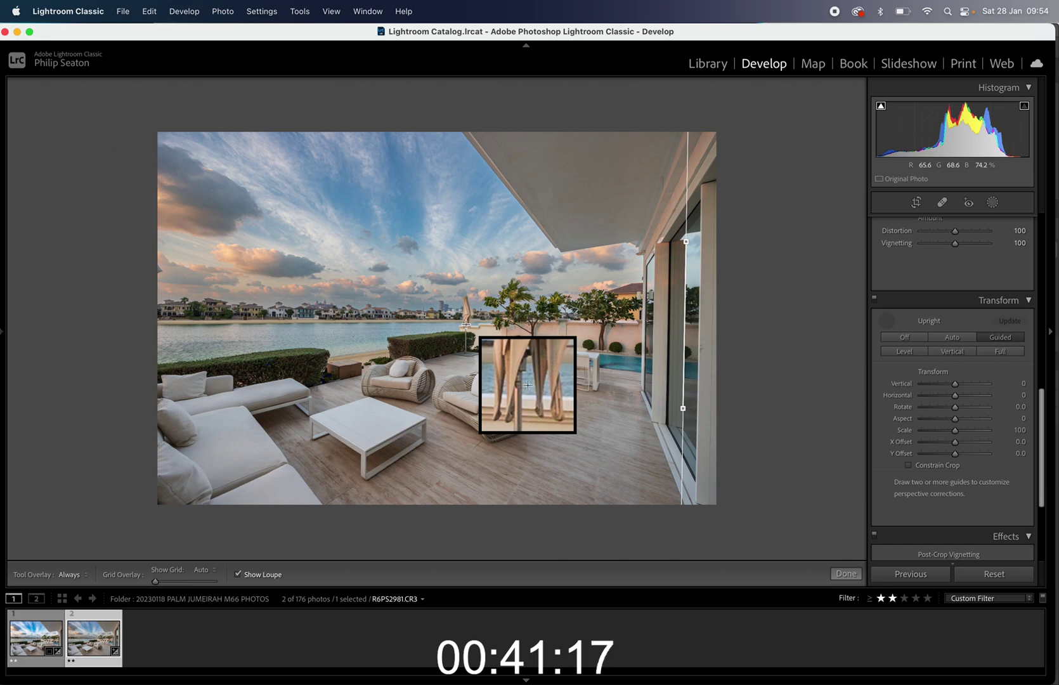
pyautogui.moveTo(465, 325); pyautogui.dragTo(465, 349)
pyautogui.click(846, 574)
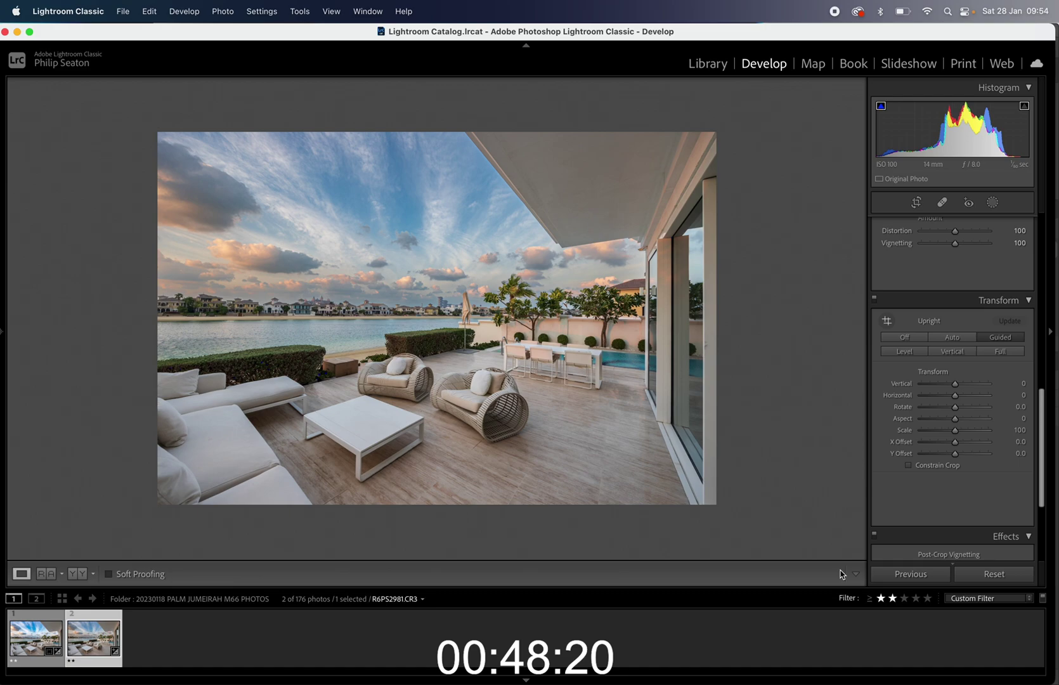
# - Reopen the Select Sky mask and set its Dehaze to 26 and Exposure to -1.06
pyautogui.press('super+1')
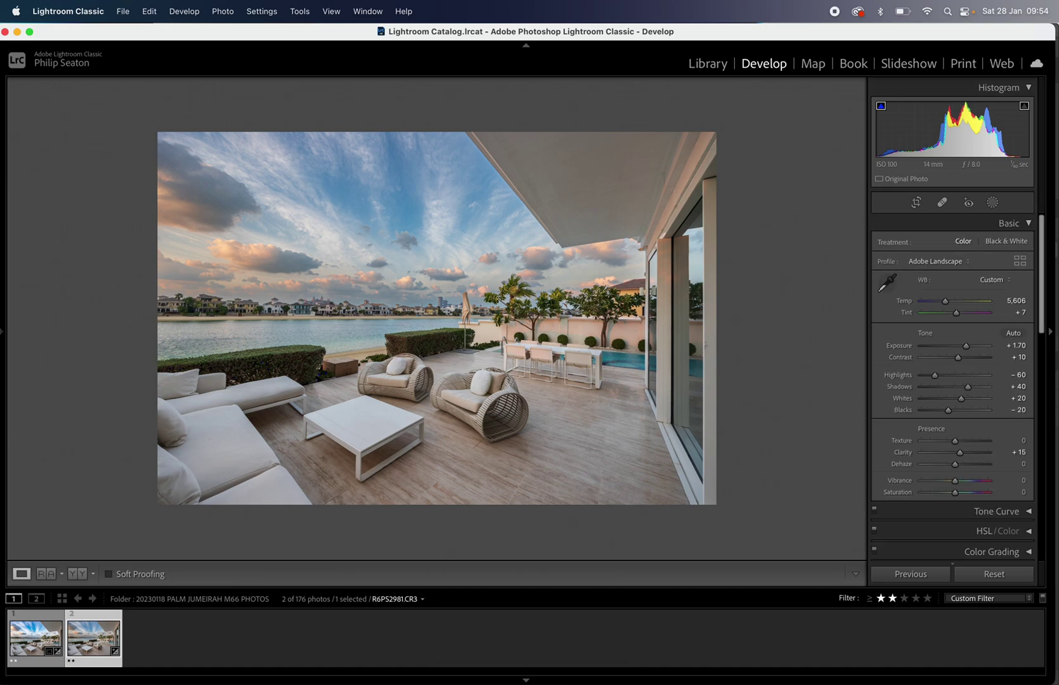
pyautogui.click(994, 203)
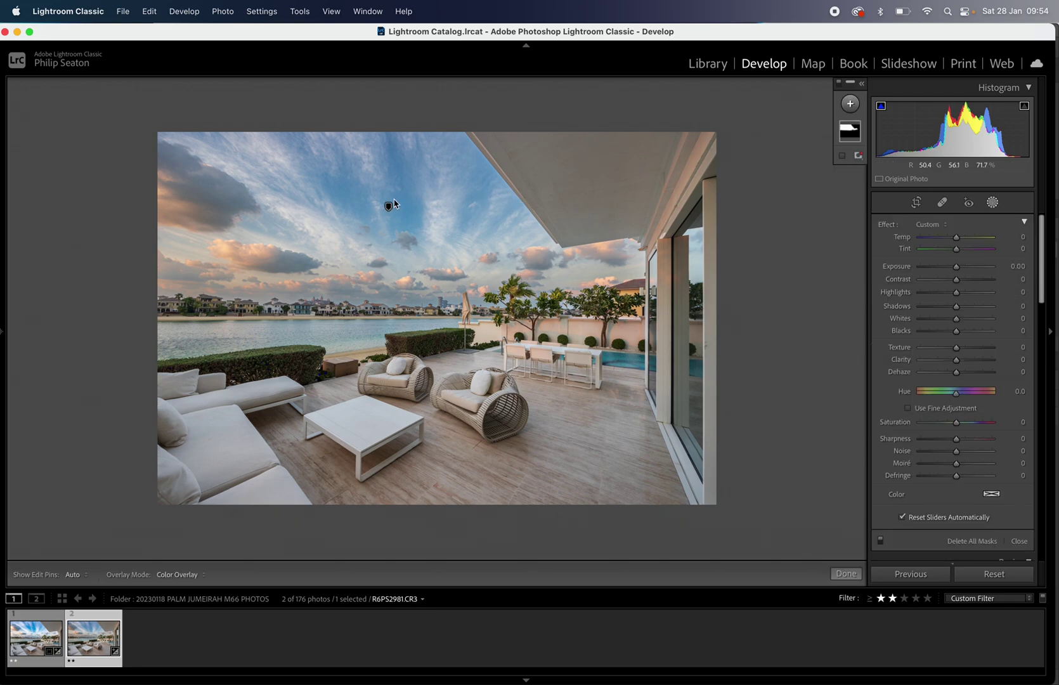
pyautogui.moveTo(389, 210)
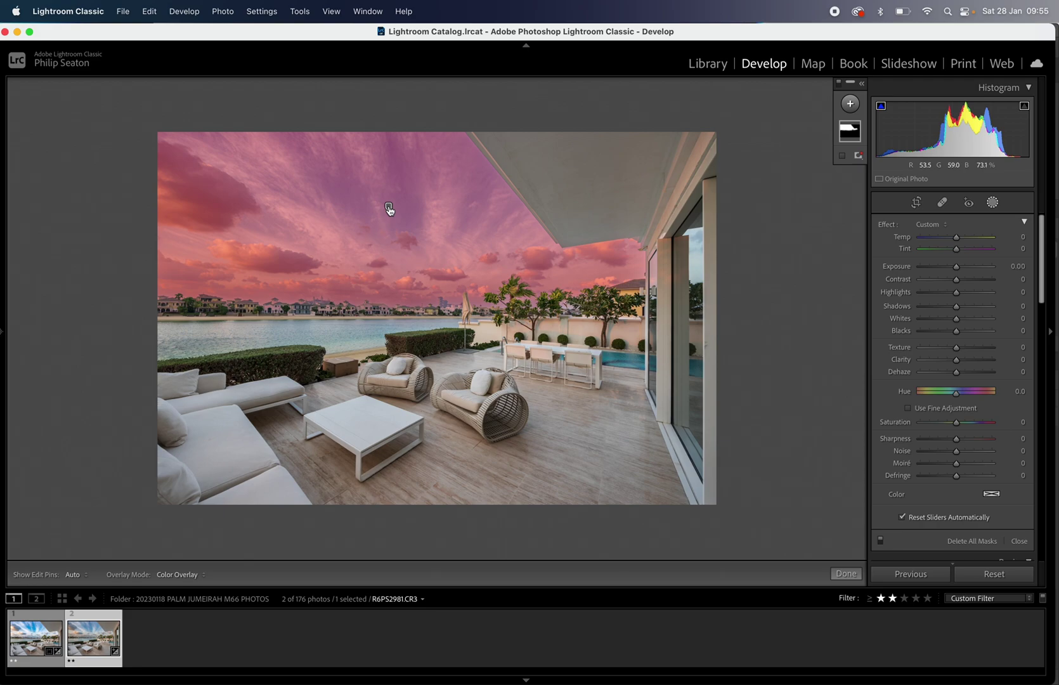
pyautogui.click(389, 208)
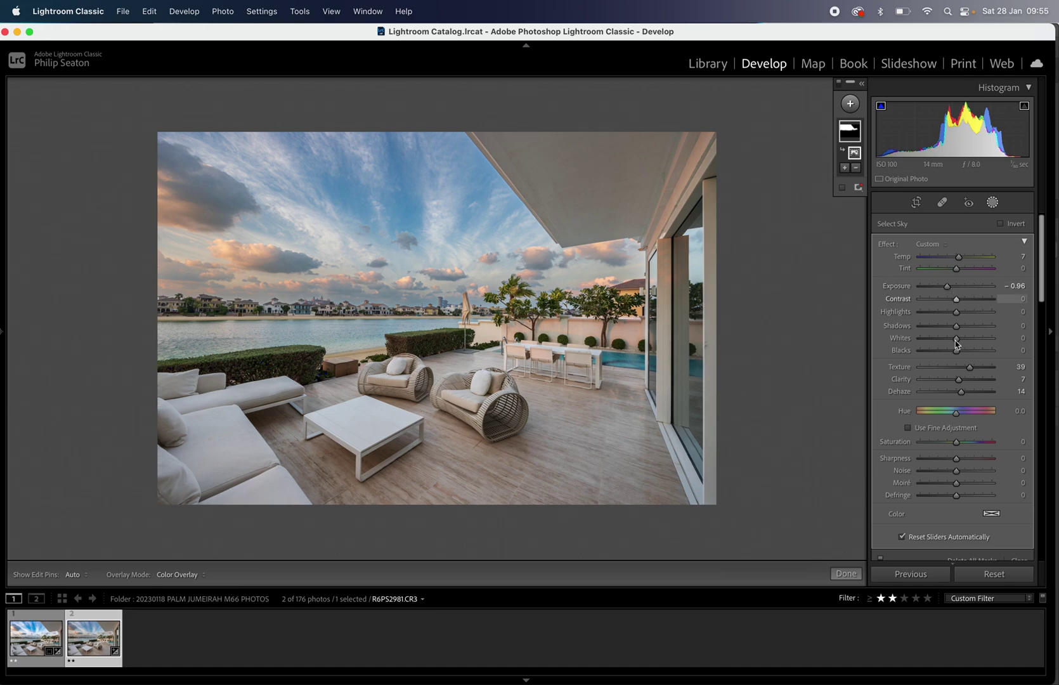
pyautogui.moveTo(963, 393); pyautogui.dragTo(967, 395)
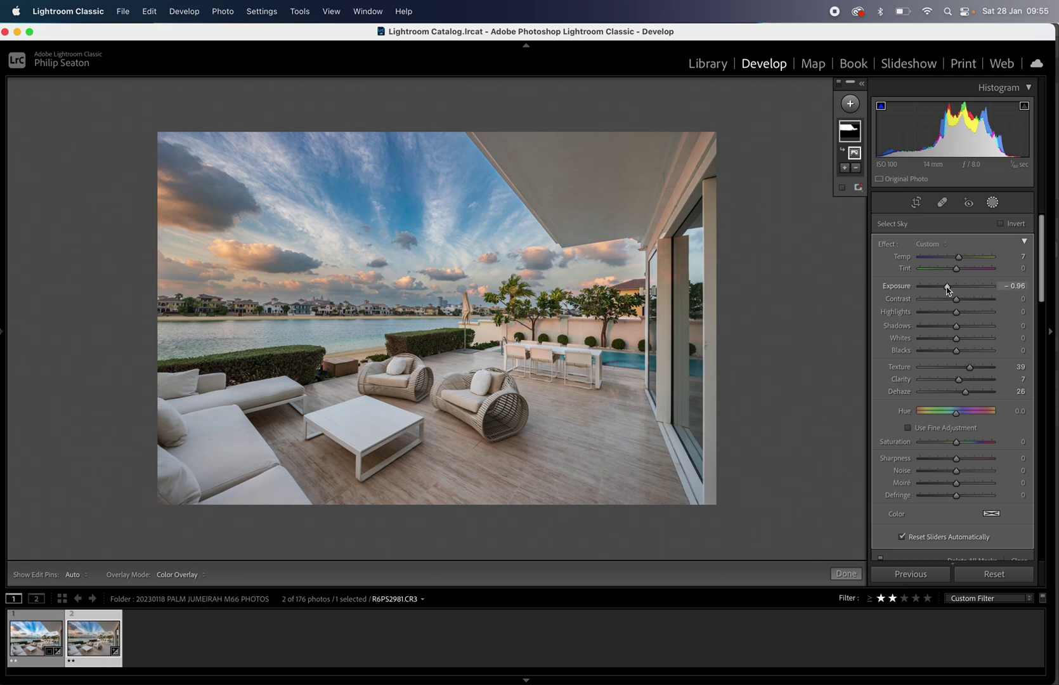
pyautogui.moveTo(948, 288); pyautogui.dragTo(947, 290)
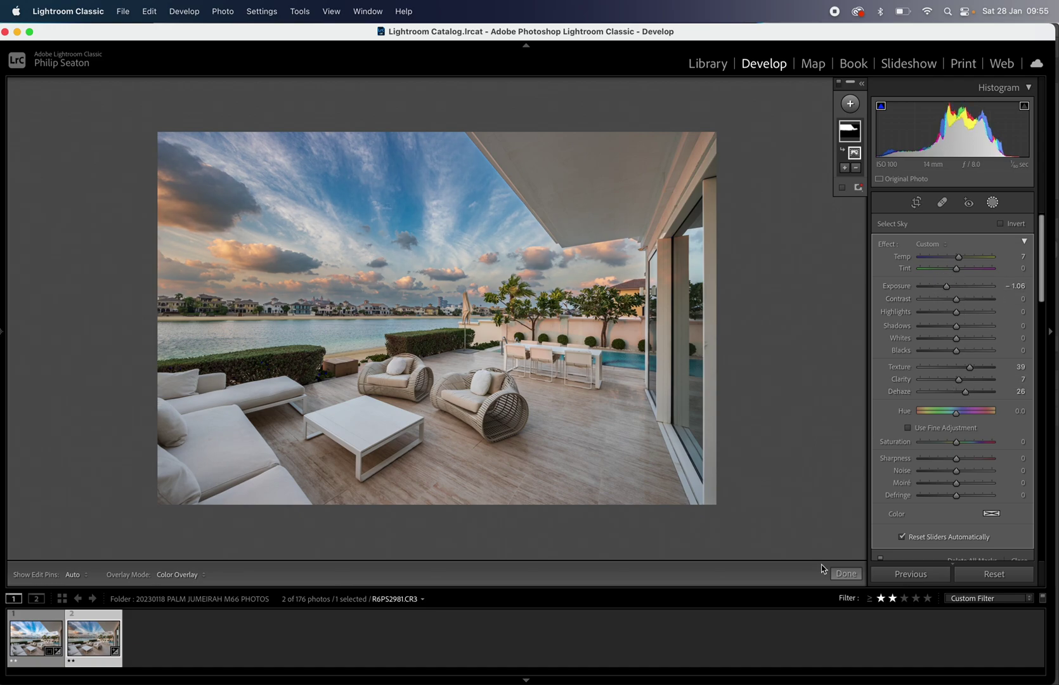
pyautogui.click(848, 573)
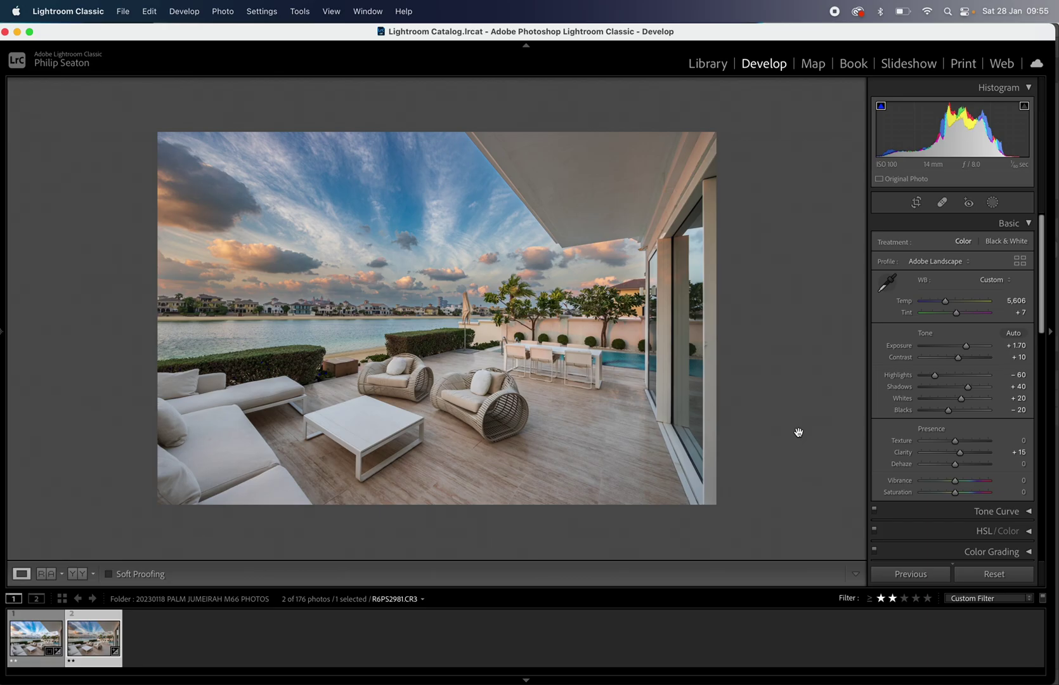